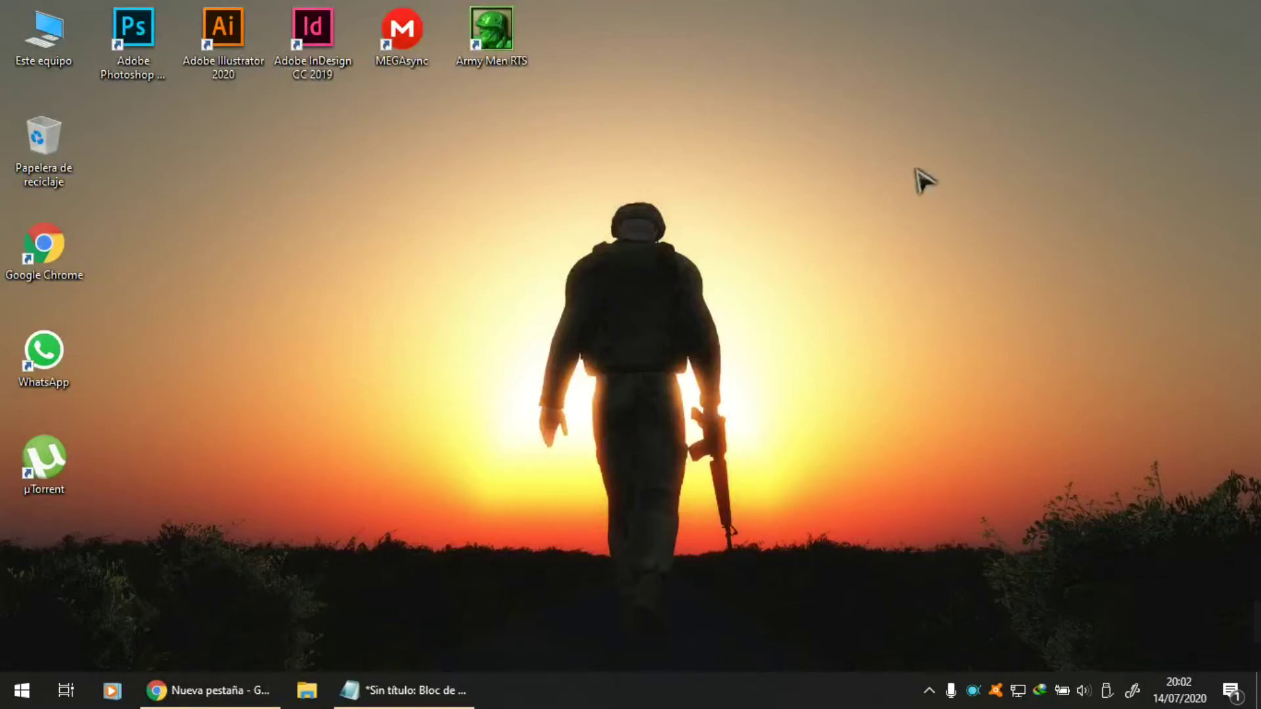
- Launch Army Men RTS, see that battles 5–8 are still locked, and return to the main menu
left_click(518, 45)
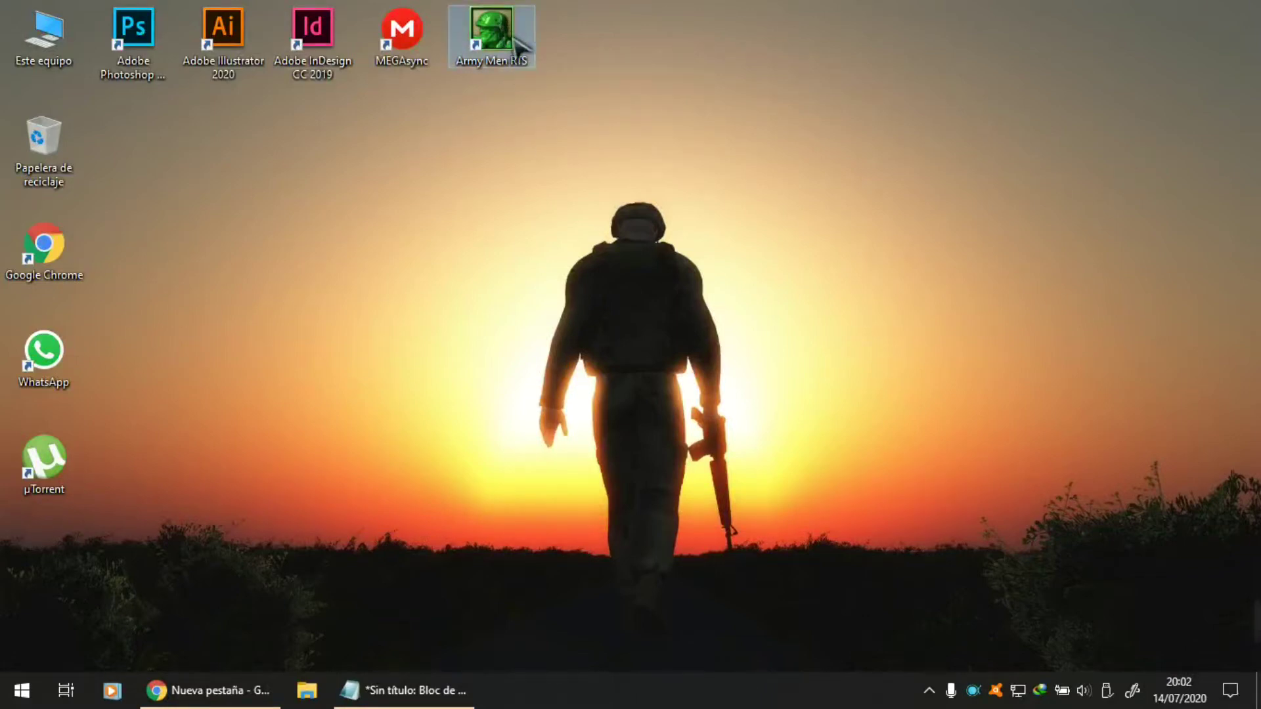
left_click(799, 271)
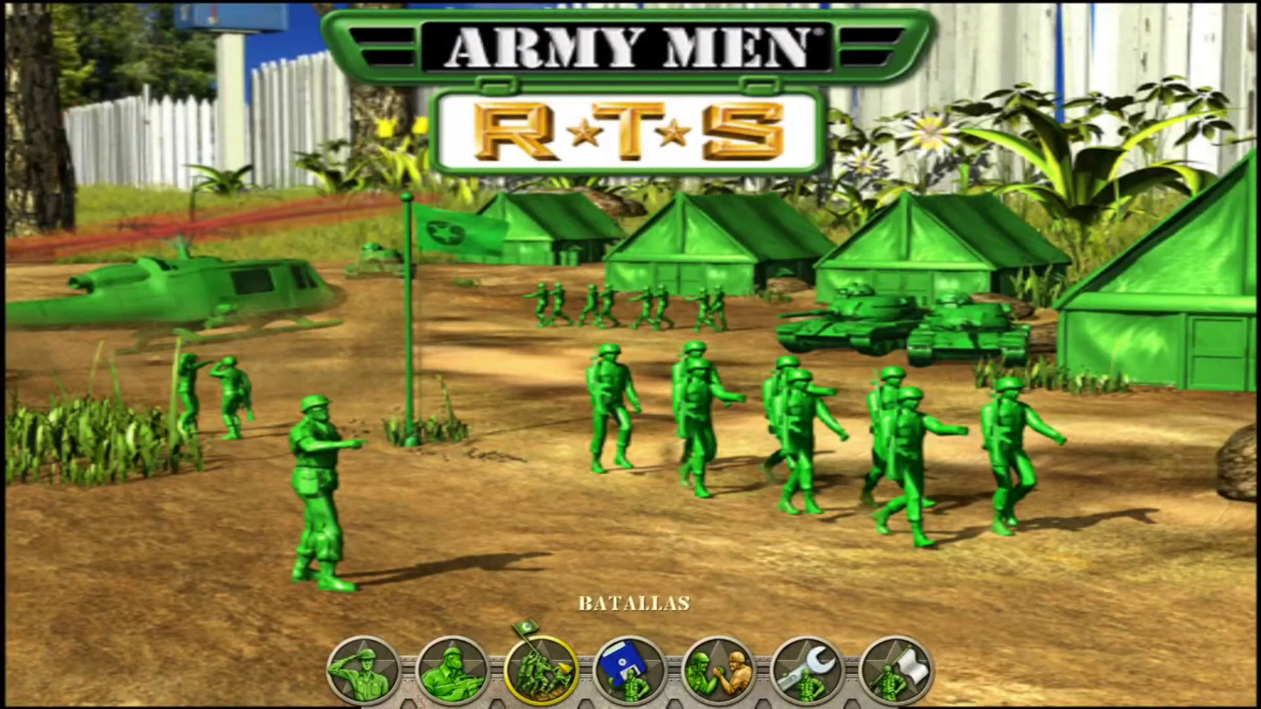
left_click(565, 670)
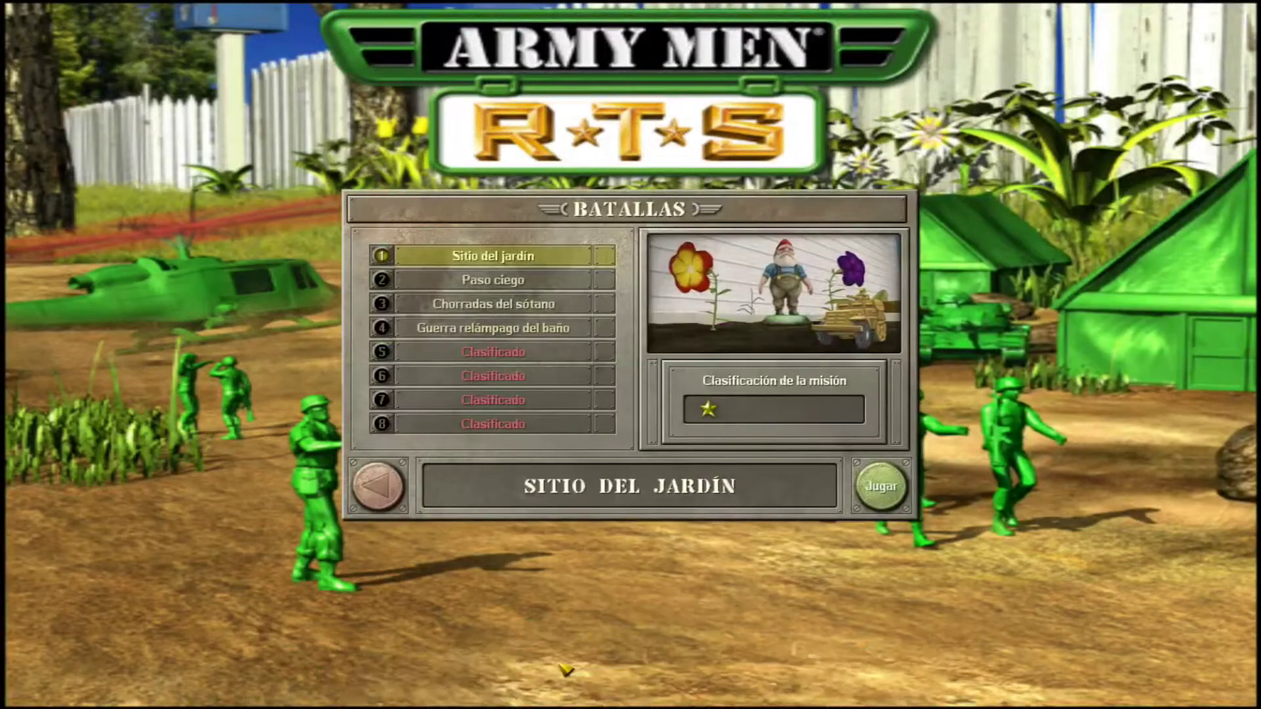
left_click(542, 280)
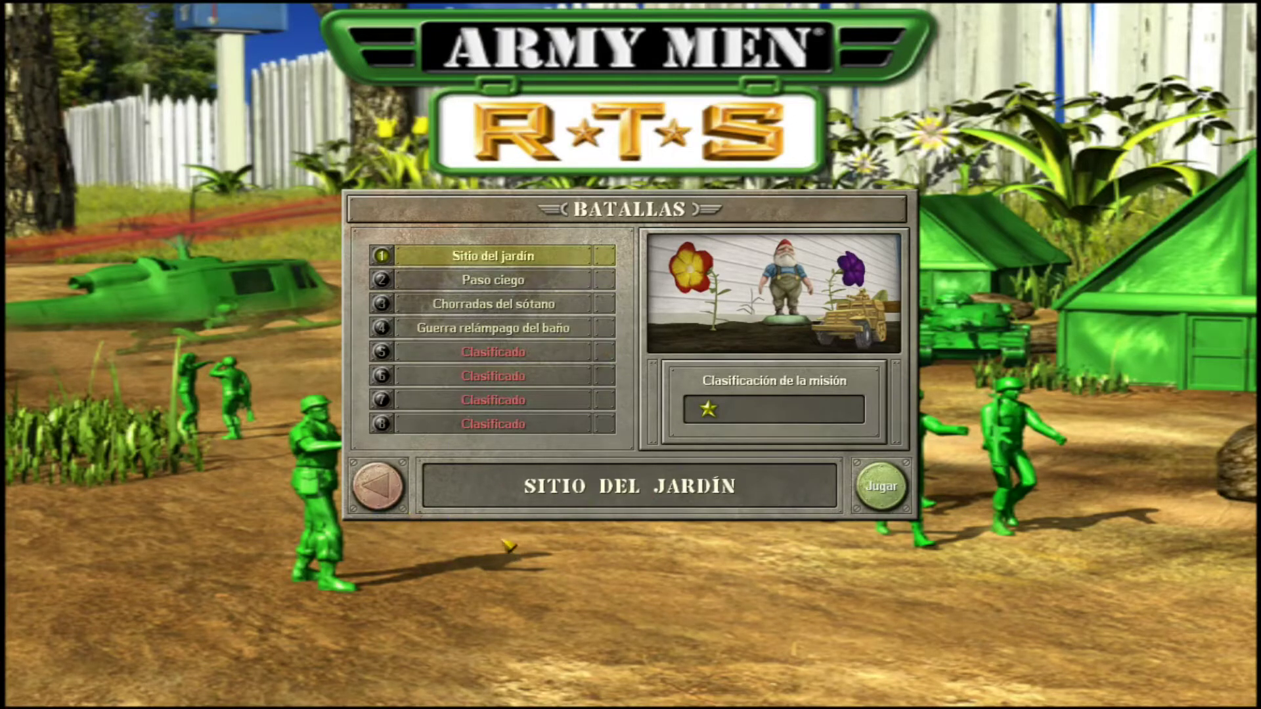
left_click(379, 486)
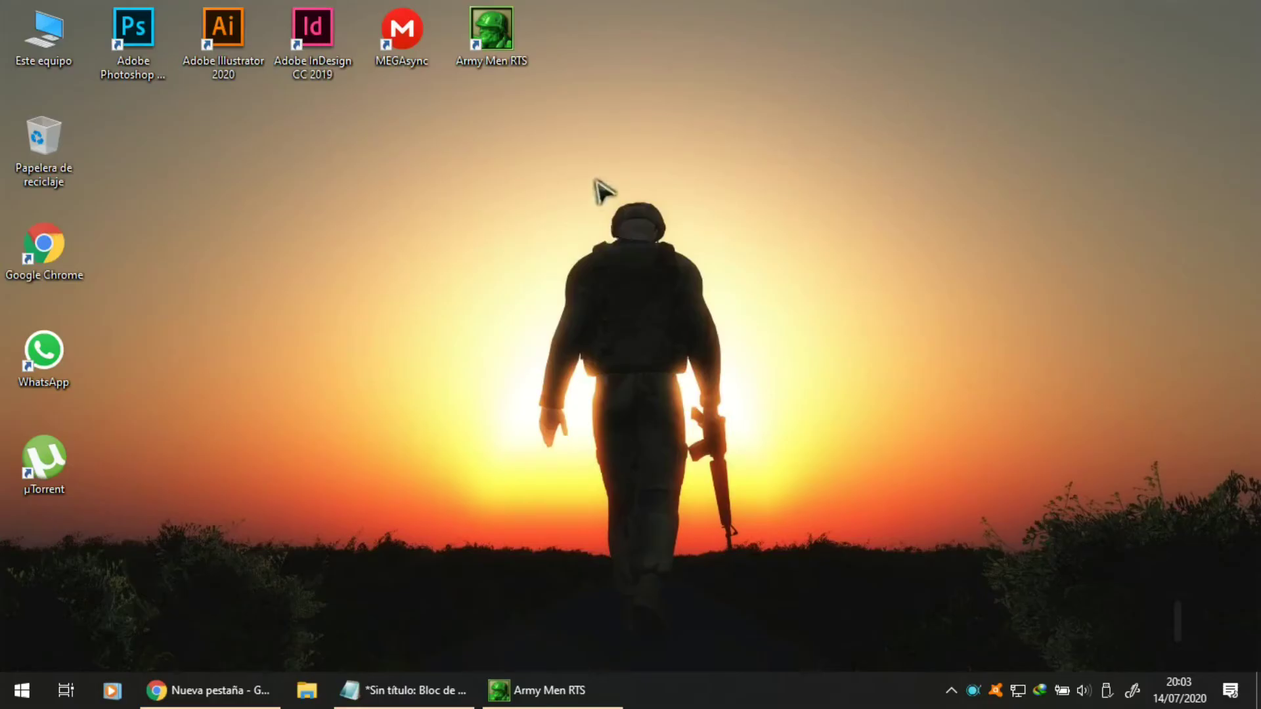
- Refresh the desktop several times
right_click(595, 184)
left_click(641, 235)
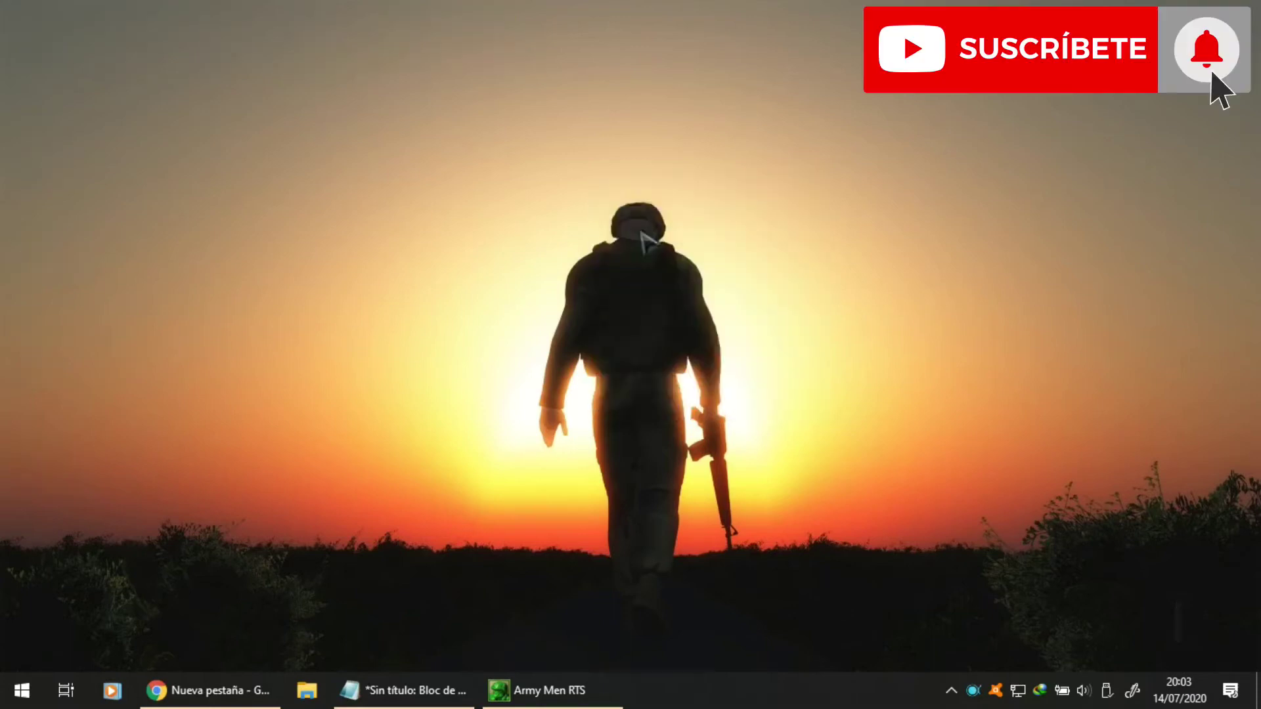
right_click(512, 191)
left_click(562, 247)
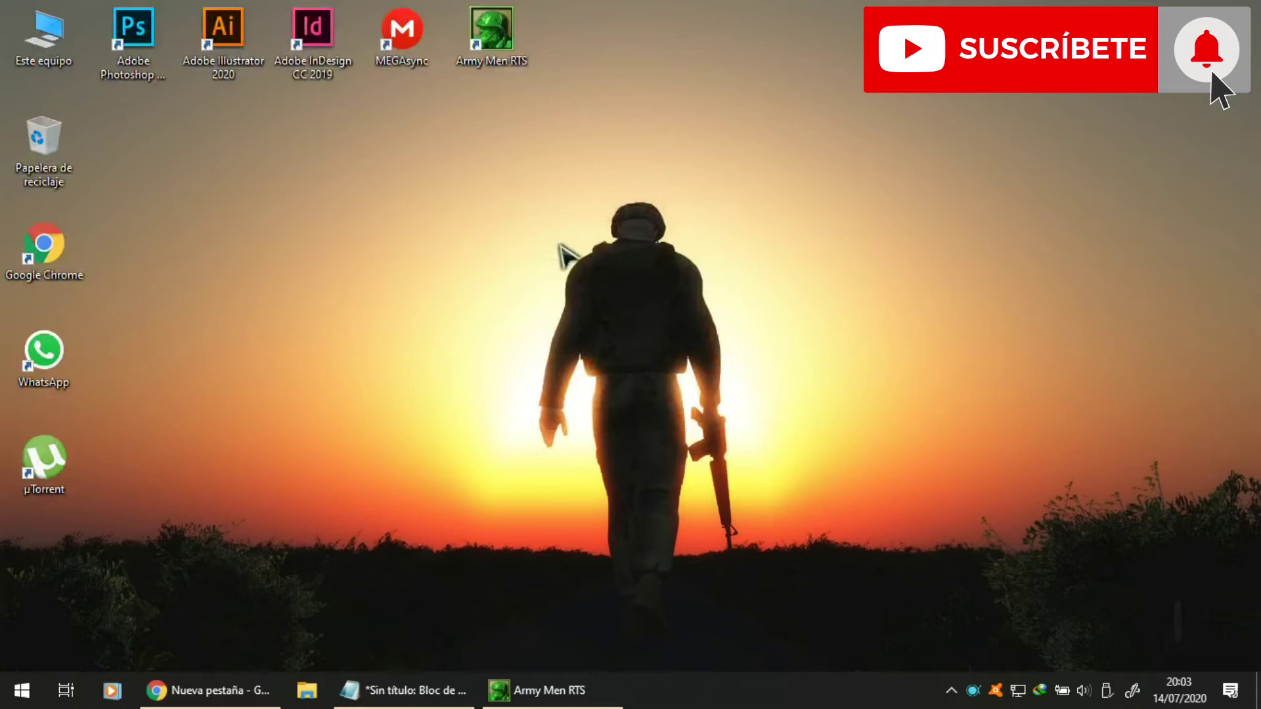
right_click(573, 203)
left_click(587, 250)
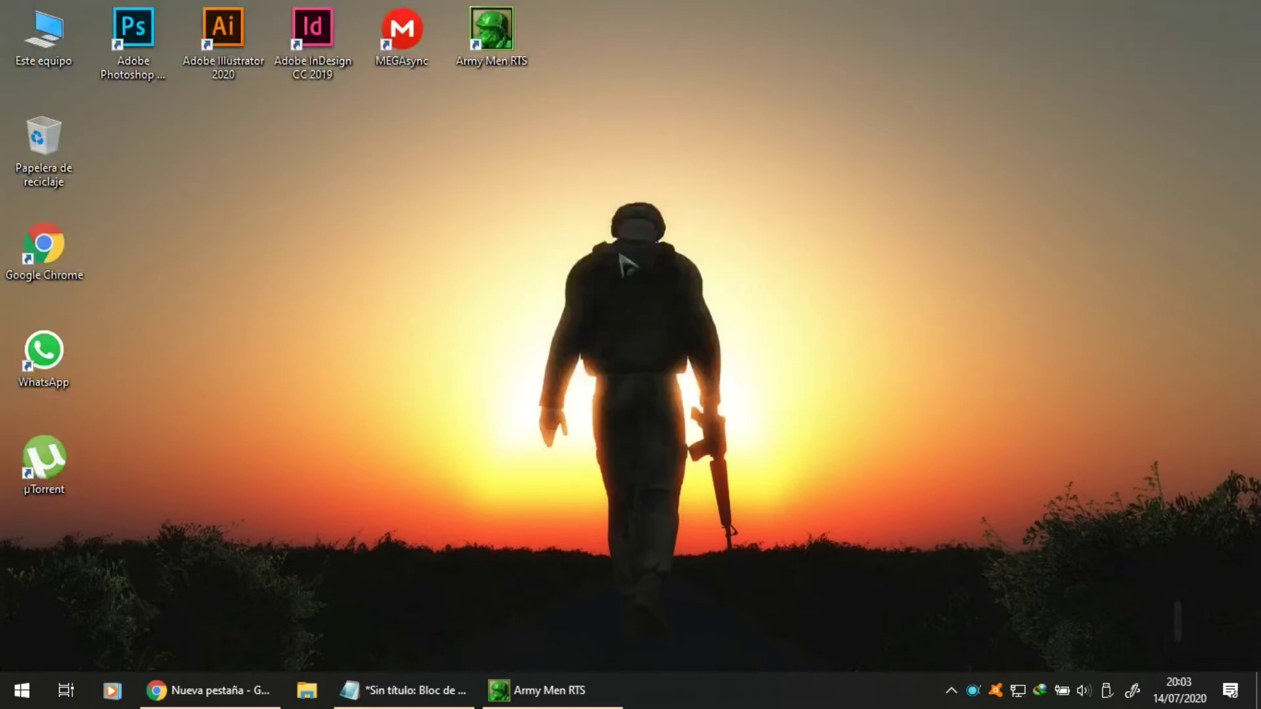
right_click(553, 233)
left_click(599, 282)
- Copy the habilitar_batallas_grandes.rar MediaFire link from Notepad, then minimize Notepad
left_click(420, 690)
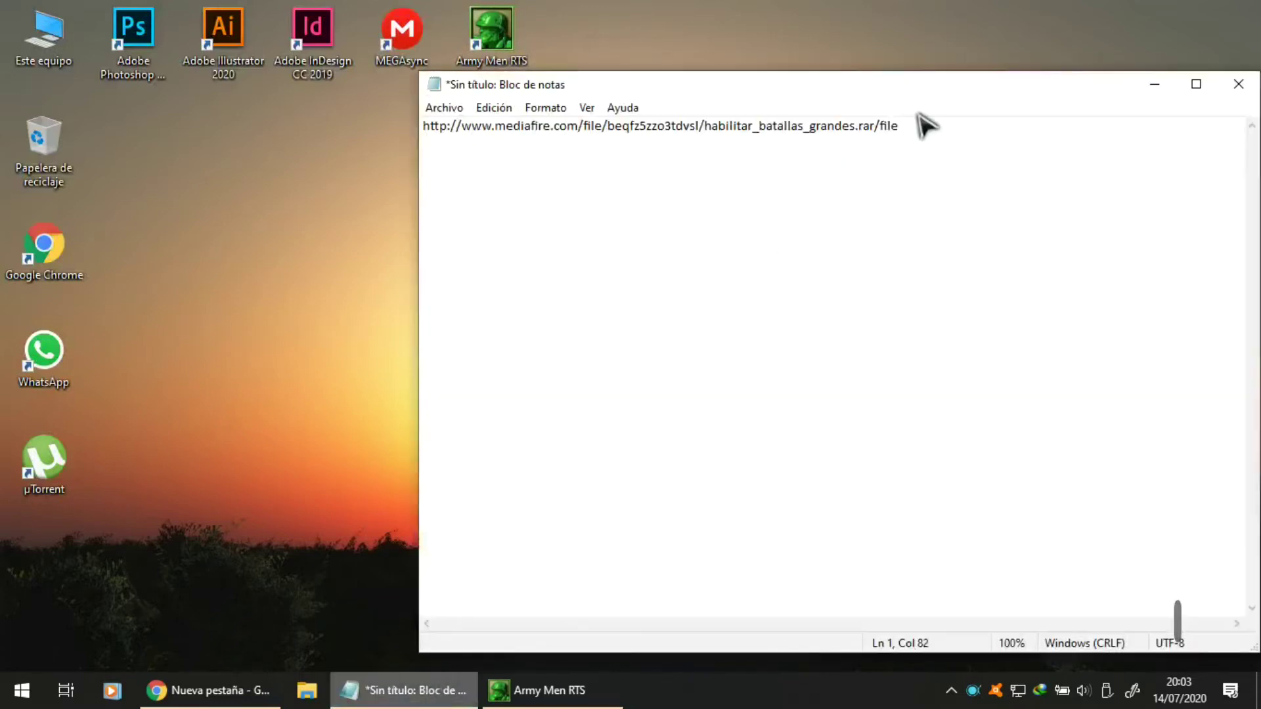
left_click_drag(923, 124, 423, 126)
right_click(520, 135)
left_click(670, 193)
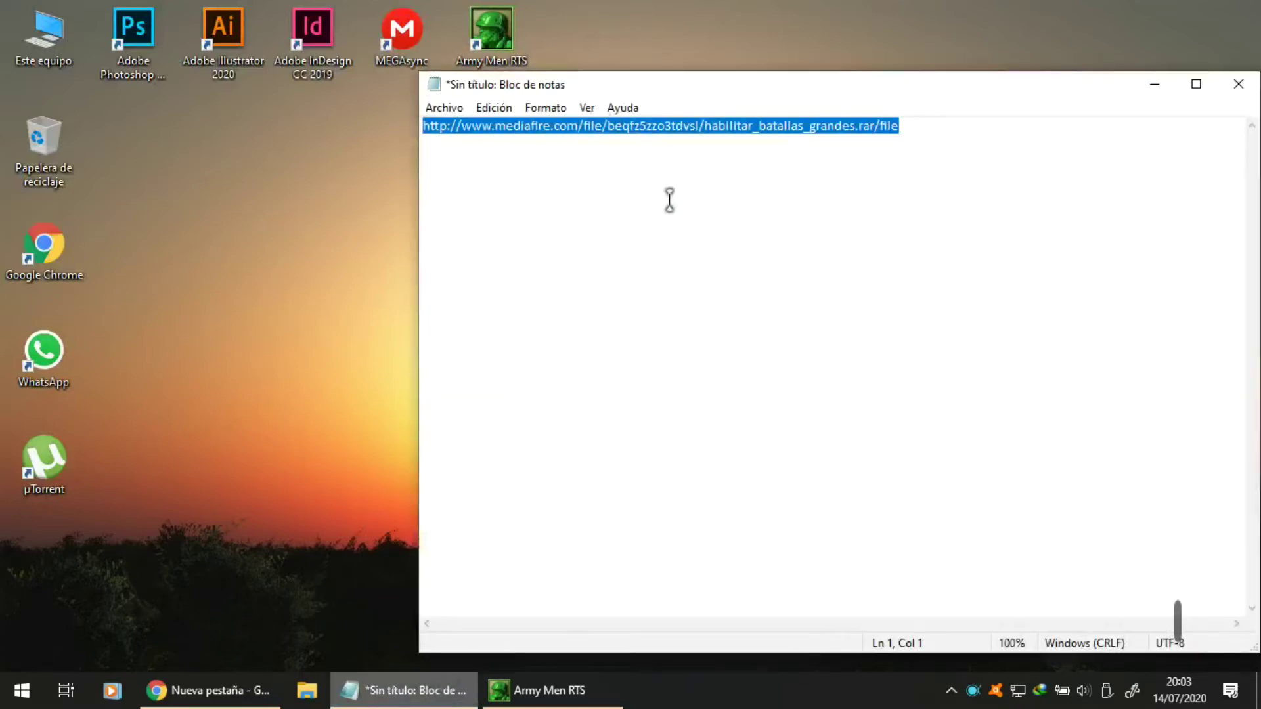
left_click(1156, 92)
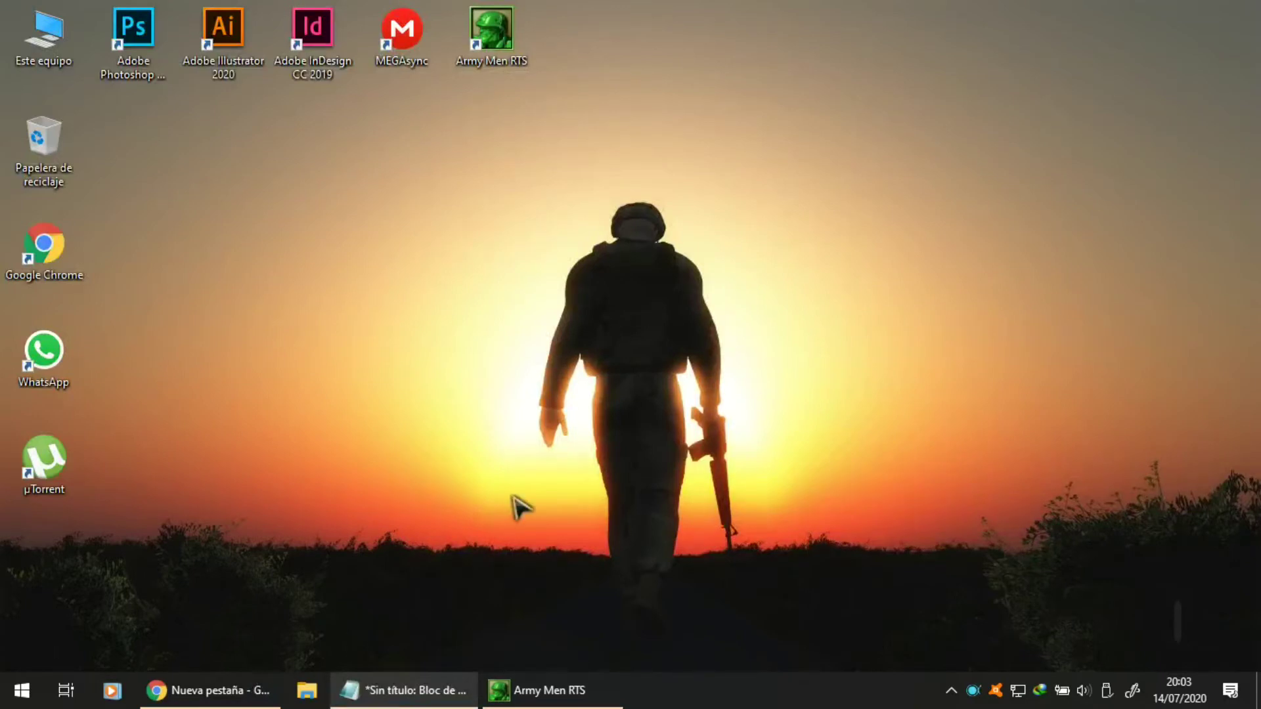
- Open the pasted link in Chrome and download habilitar_batallas_grandes.rar (1.58 KB) through IDM
left_click(244, 698)
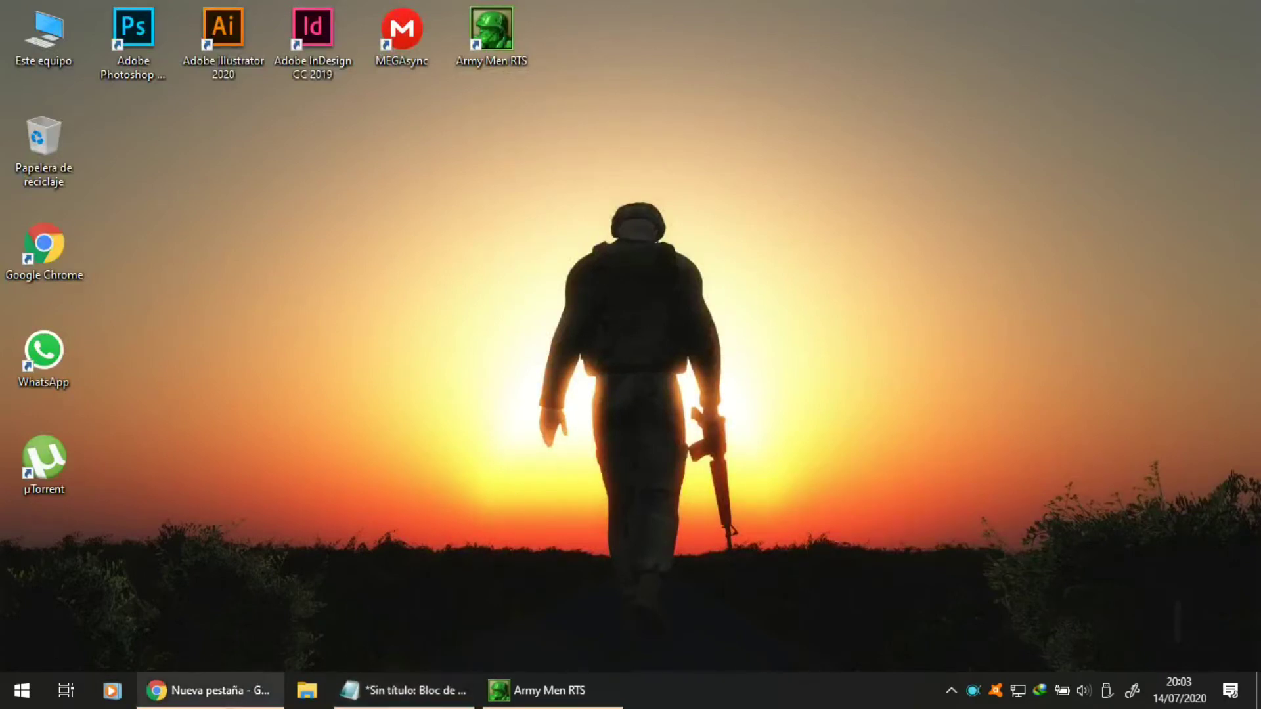
right_click(497, 50)
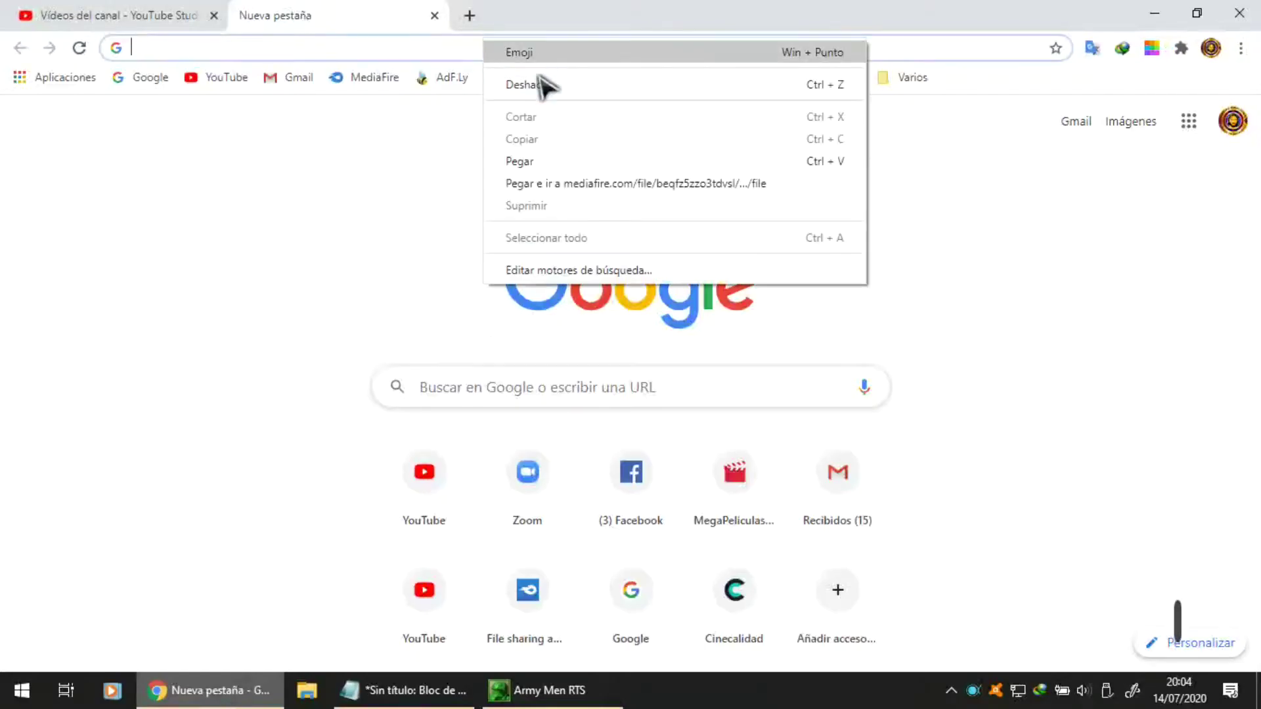
left_click(616, 190)
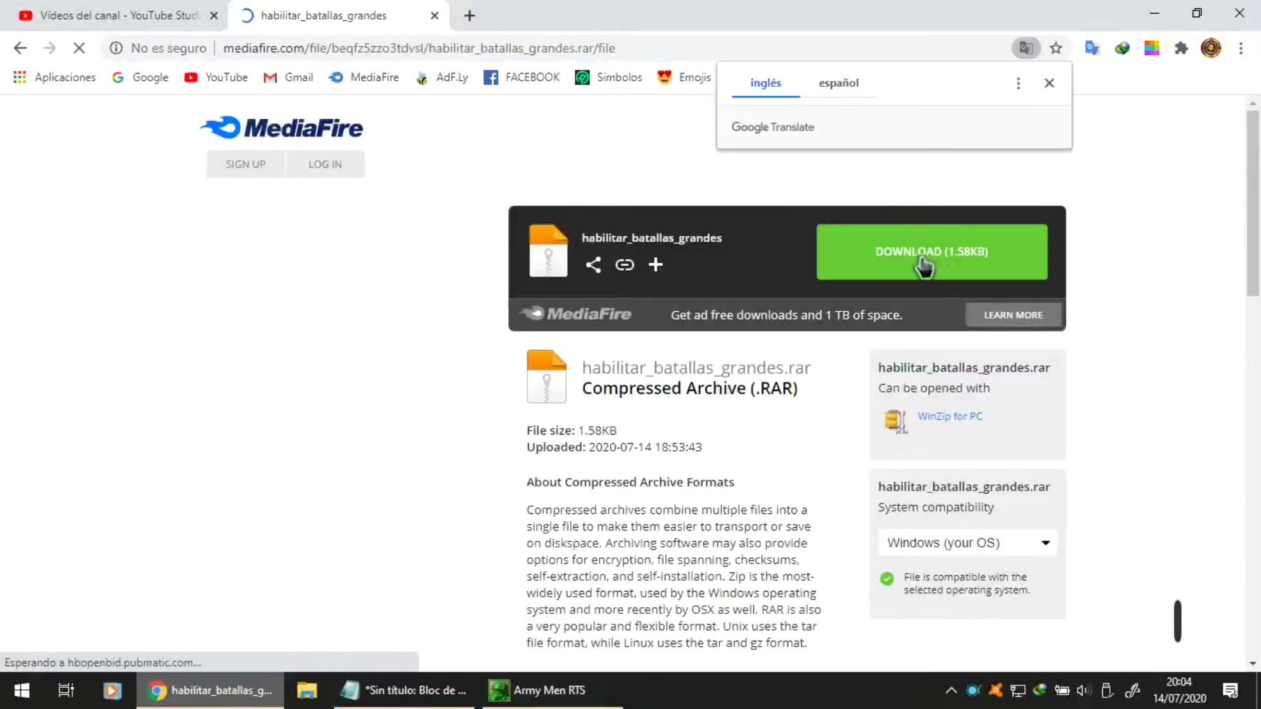
left_click(975, 266)
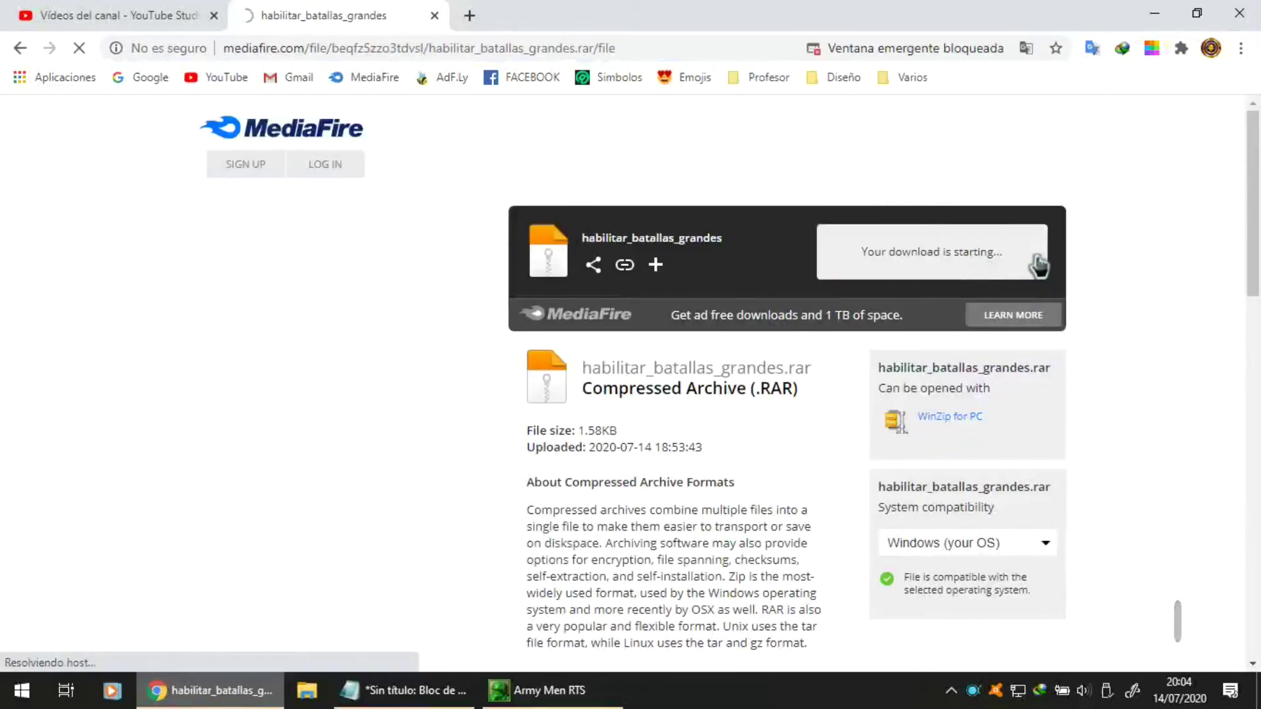
left_click(1153, 15)
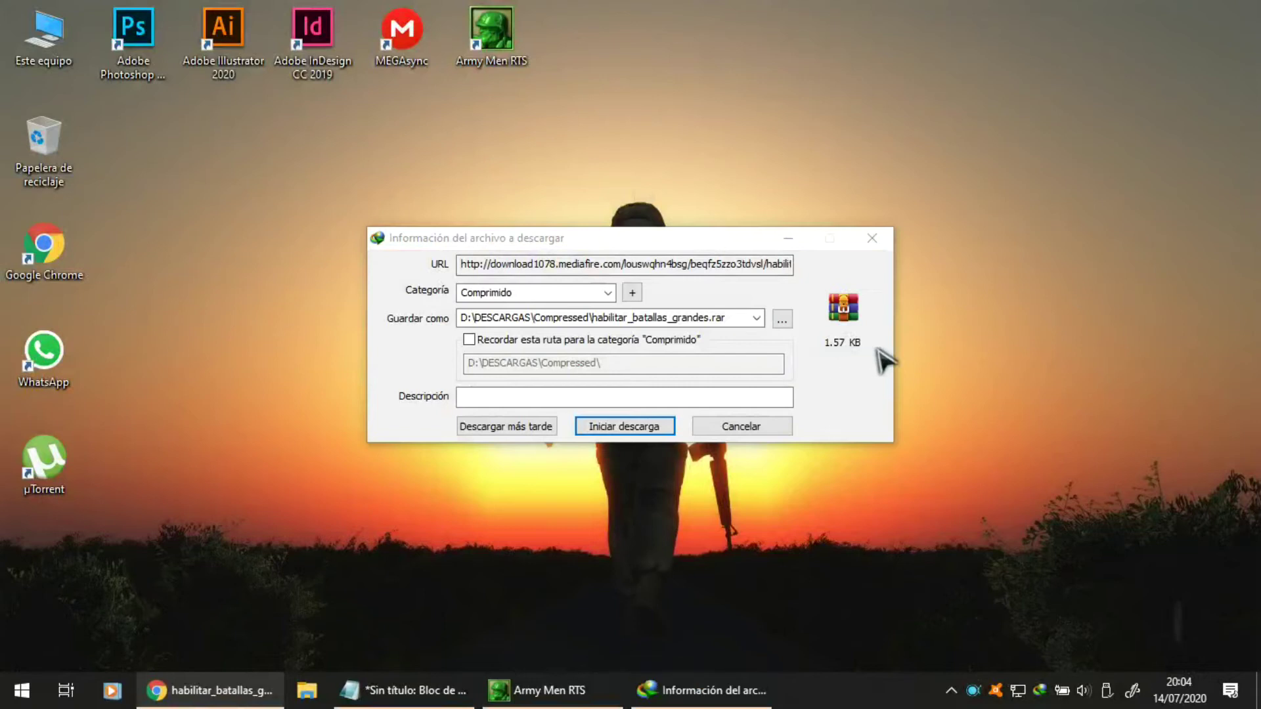
left_click(641, 427)
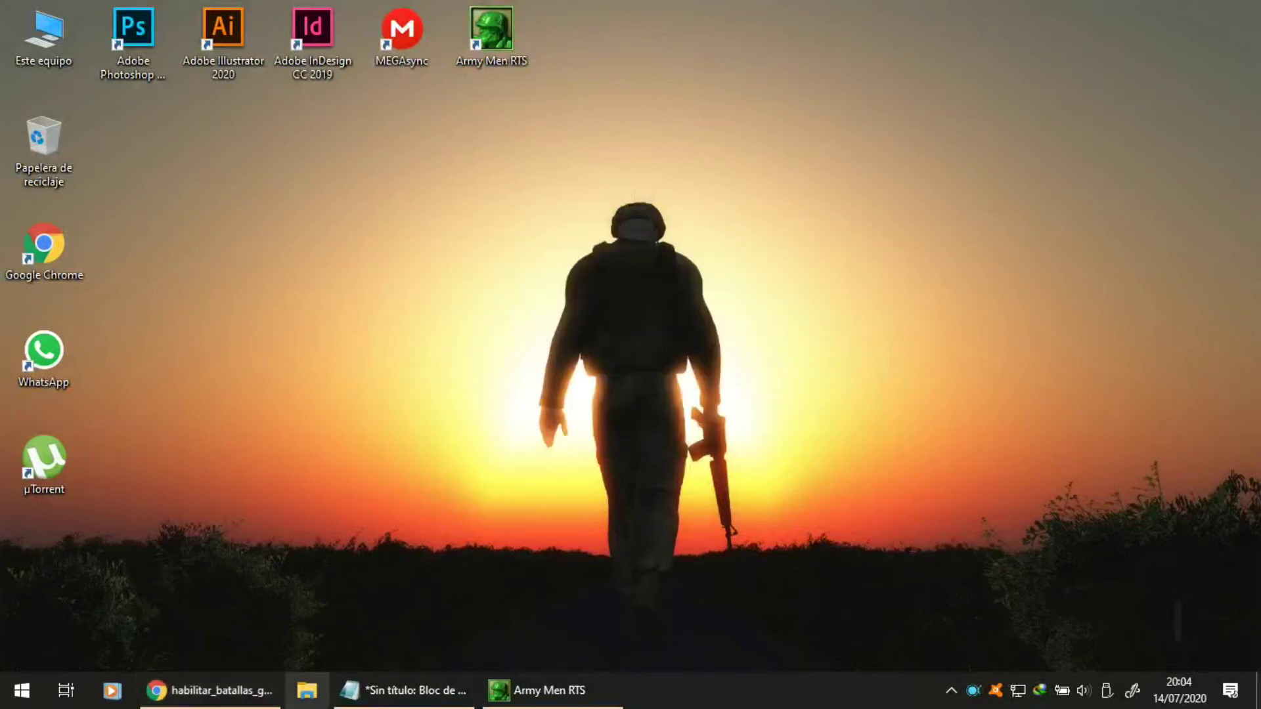
- Copy habilitar_batallas_grandes.rar from the D: drive onto the desktop
left_click(306, 690)
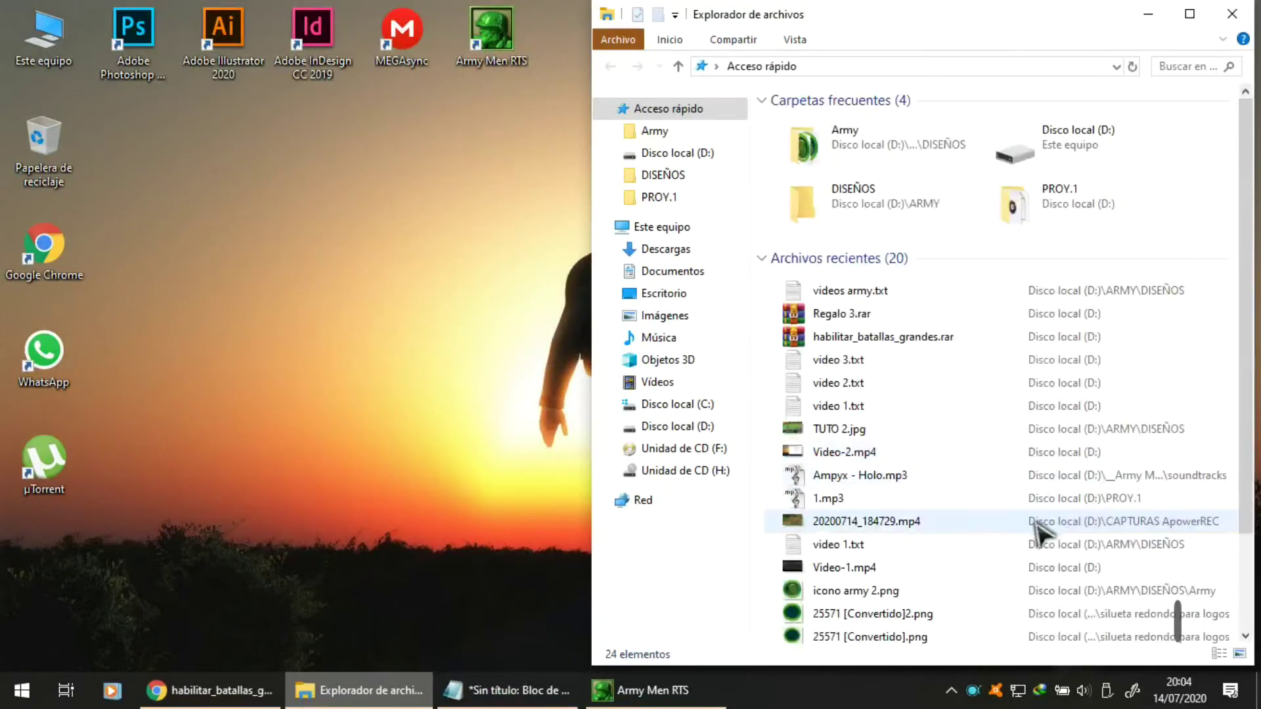
double_click(1064, 172)
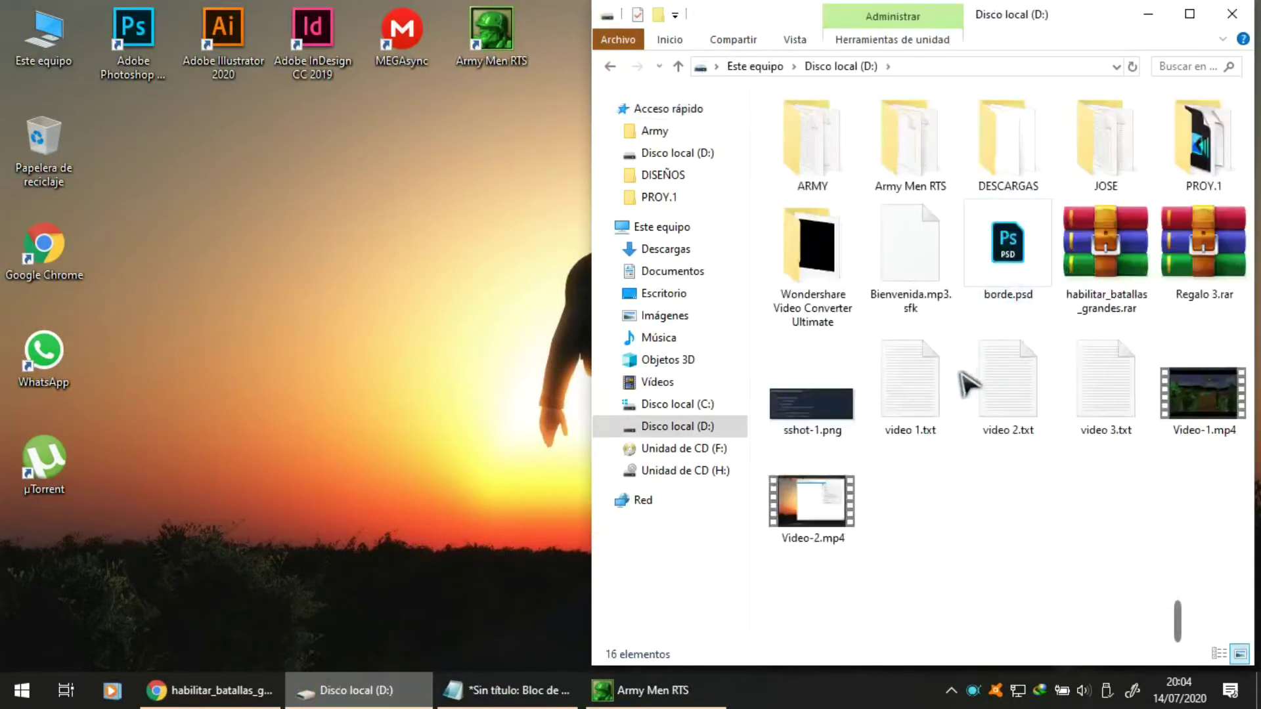
left_click(1133, 259)
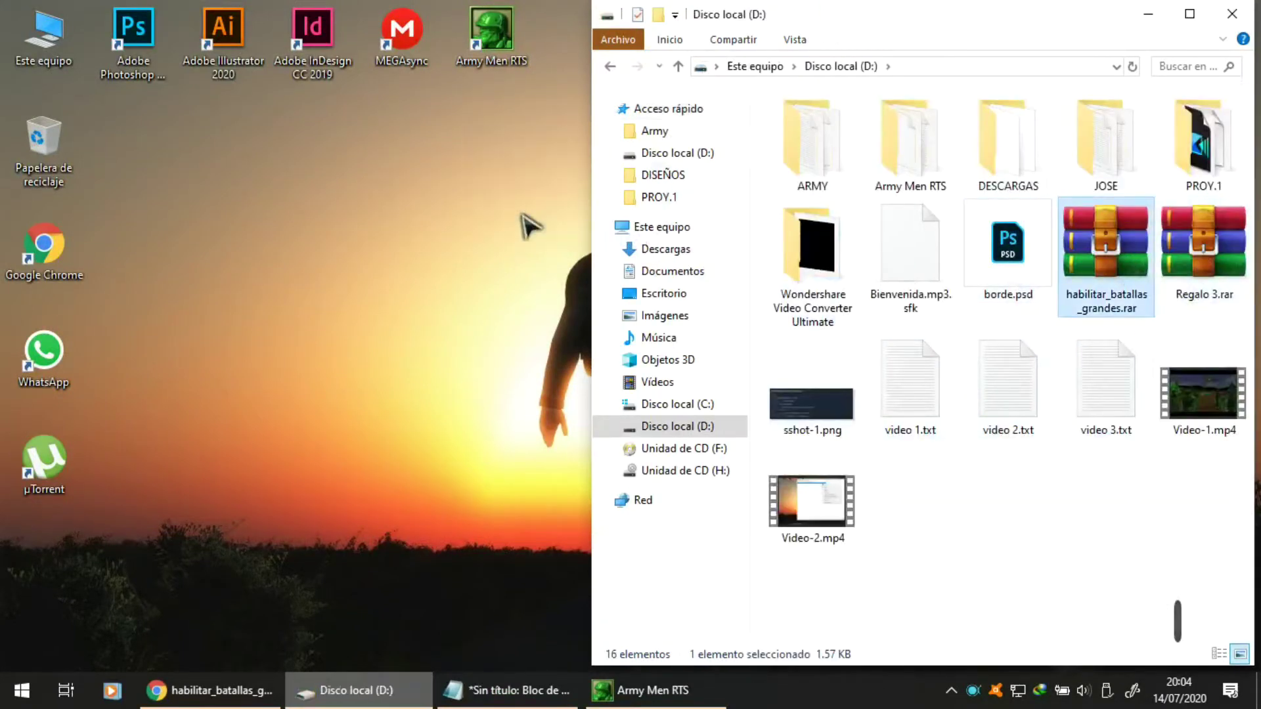
left_click_drag(528, 226, 529, 226)
left_click(1232, 14)
- Extract the archive here and open the resulting habilitar_batallas_grandes folder
left_click(529, 243)
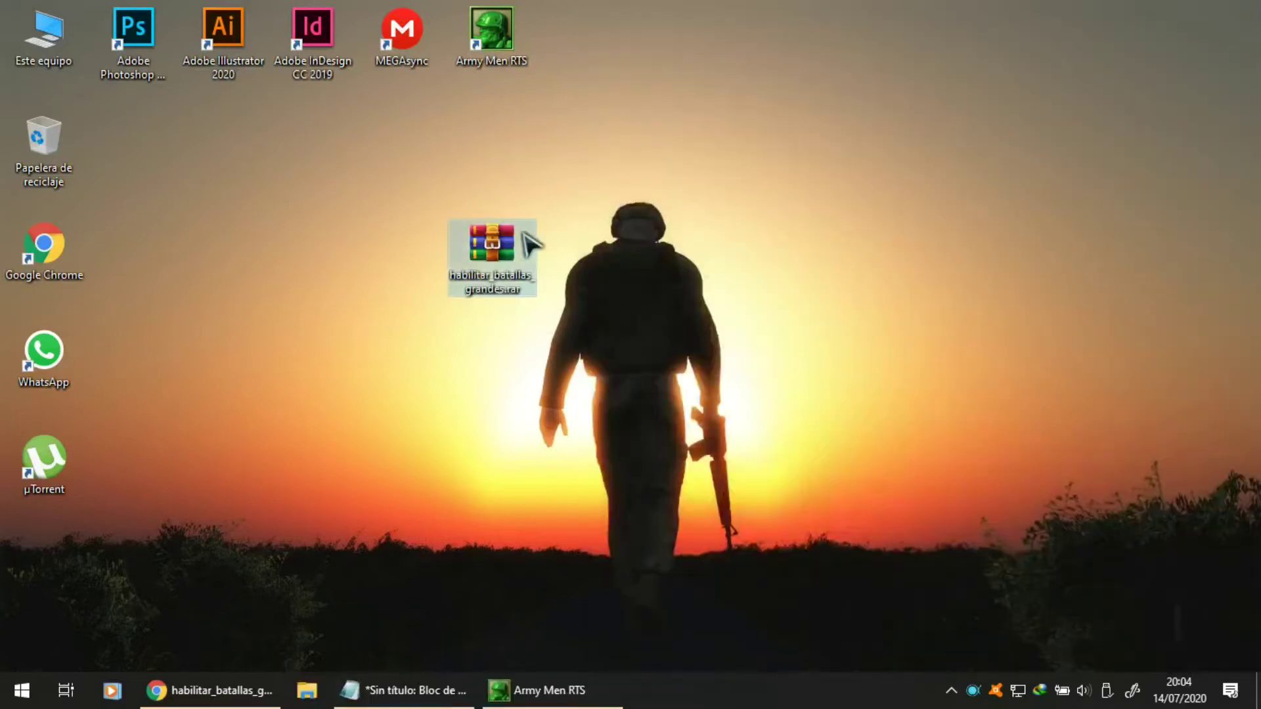
left_click_drag(519, 241, 505, 137)
right_click(503, 138)
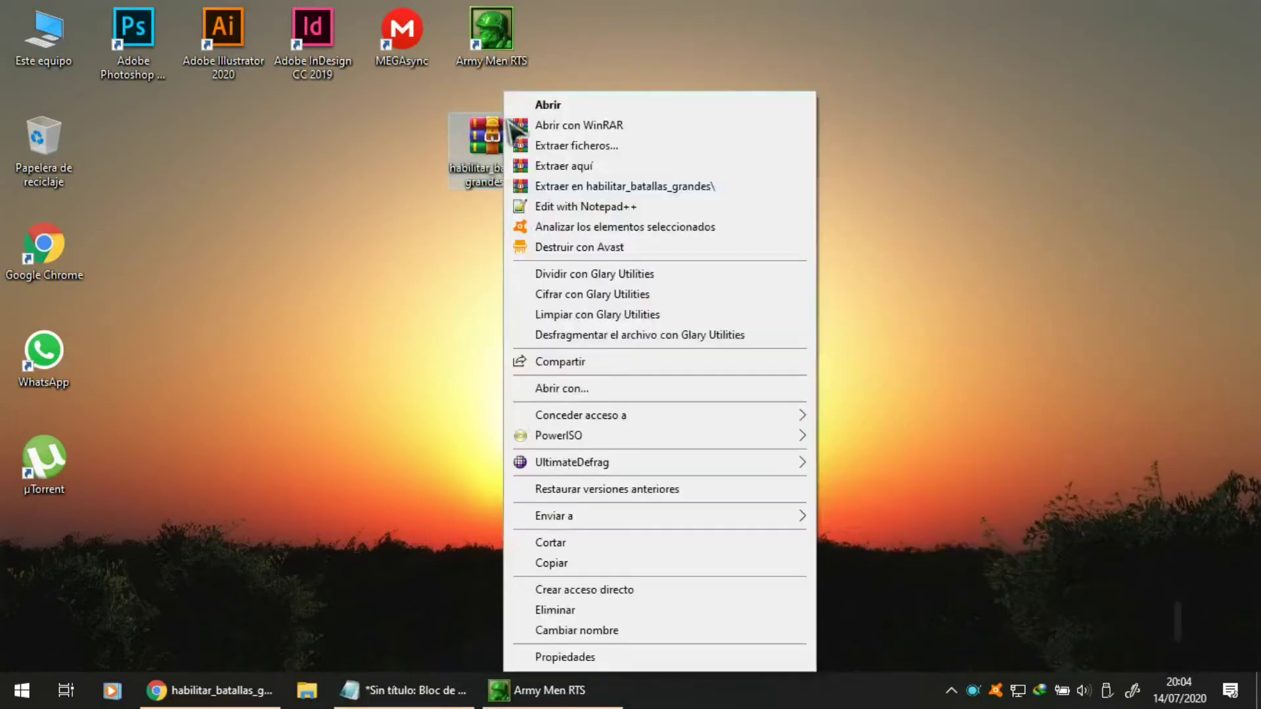
left_click(574, 166)
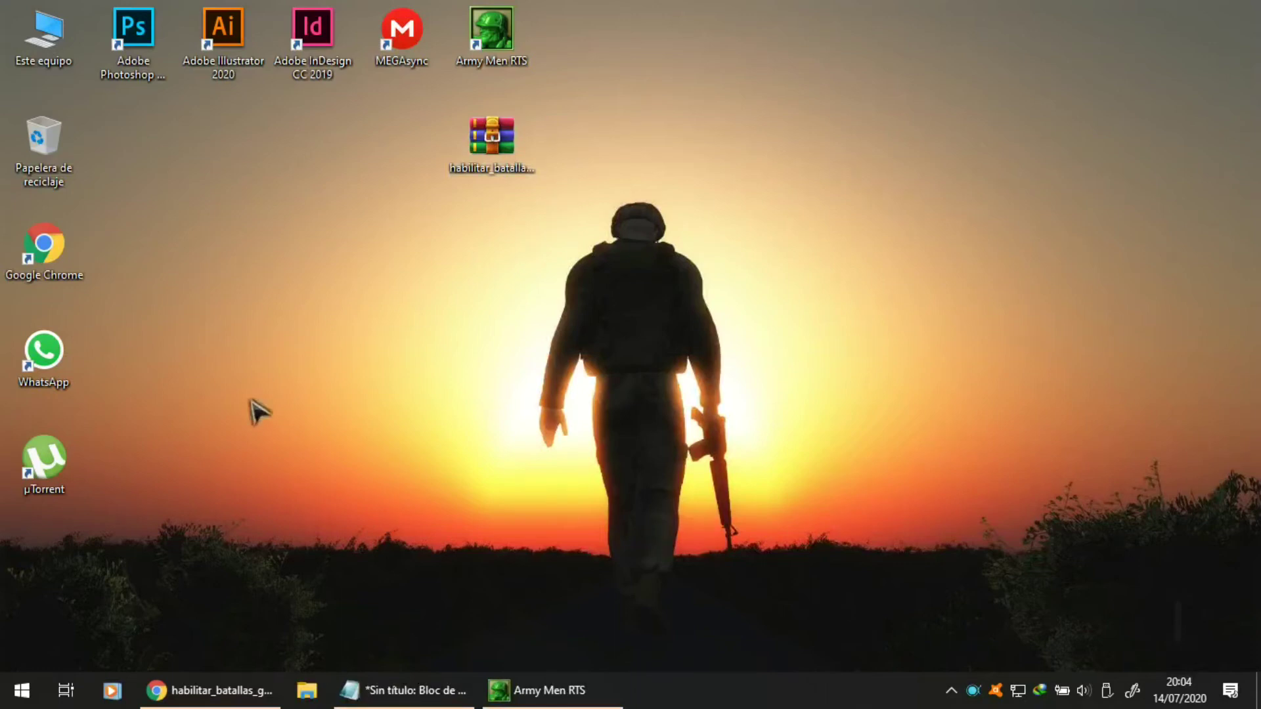
left_click_drag(43, 566, 400, 141)
double_click(403, 141)
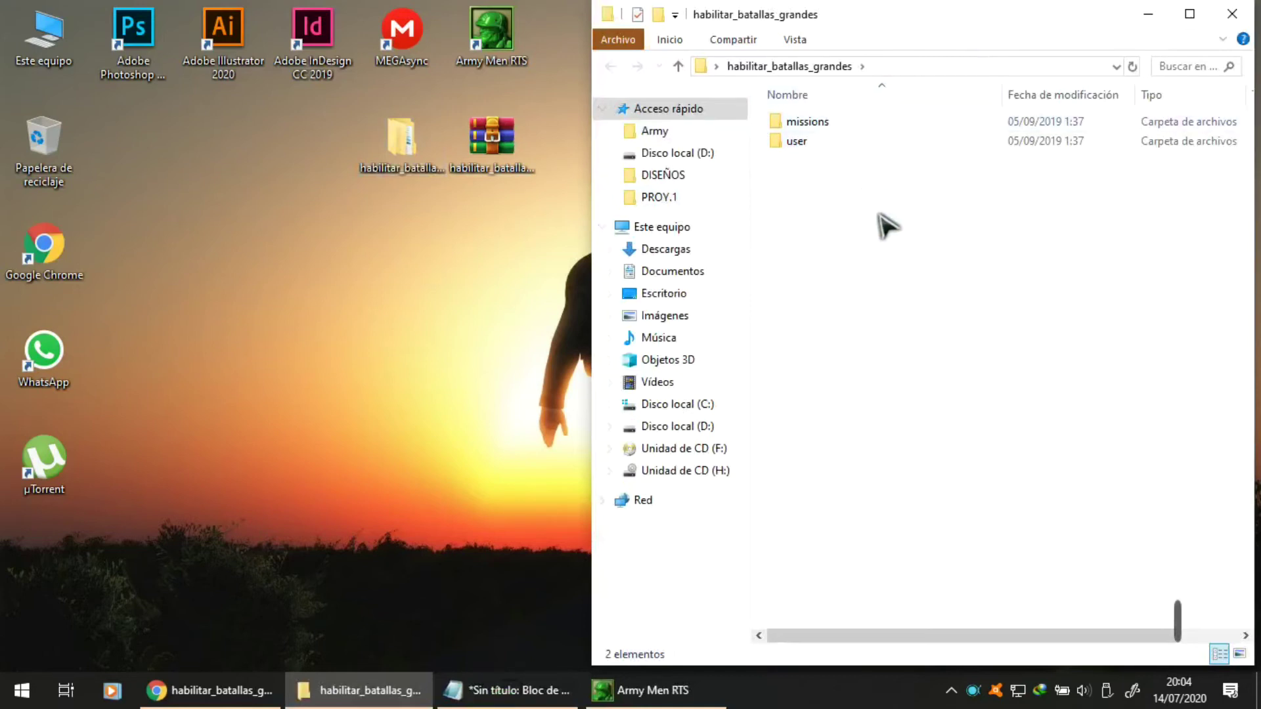
- Open the Army Men RTS installation folder from the desktop shortcut's file location
left_click(505, 56)
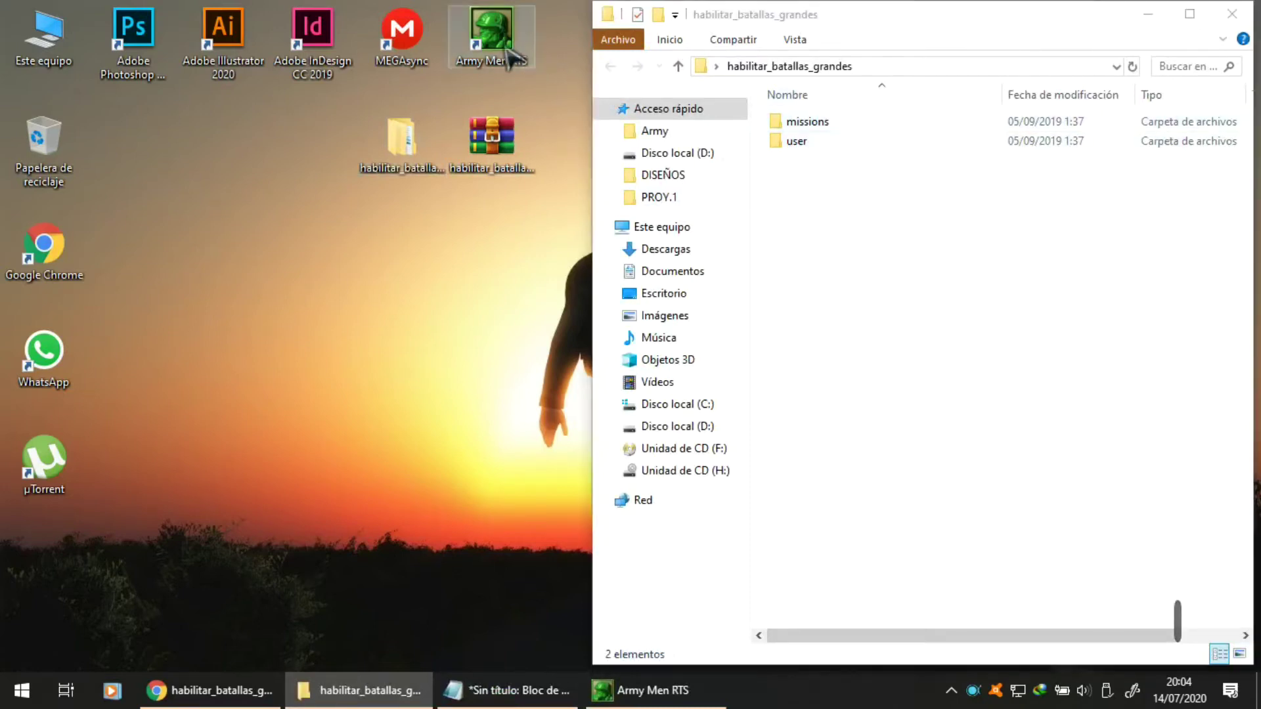
right_click(492, 56)
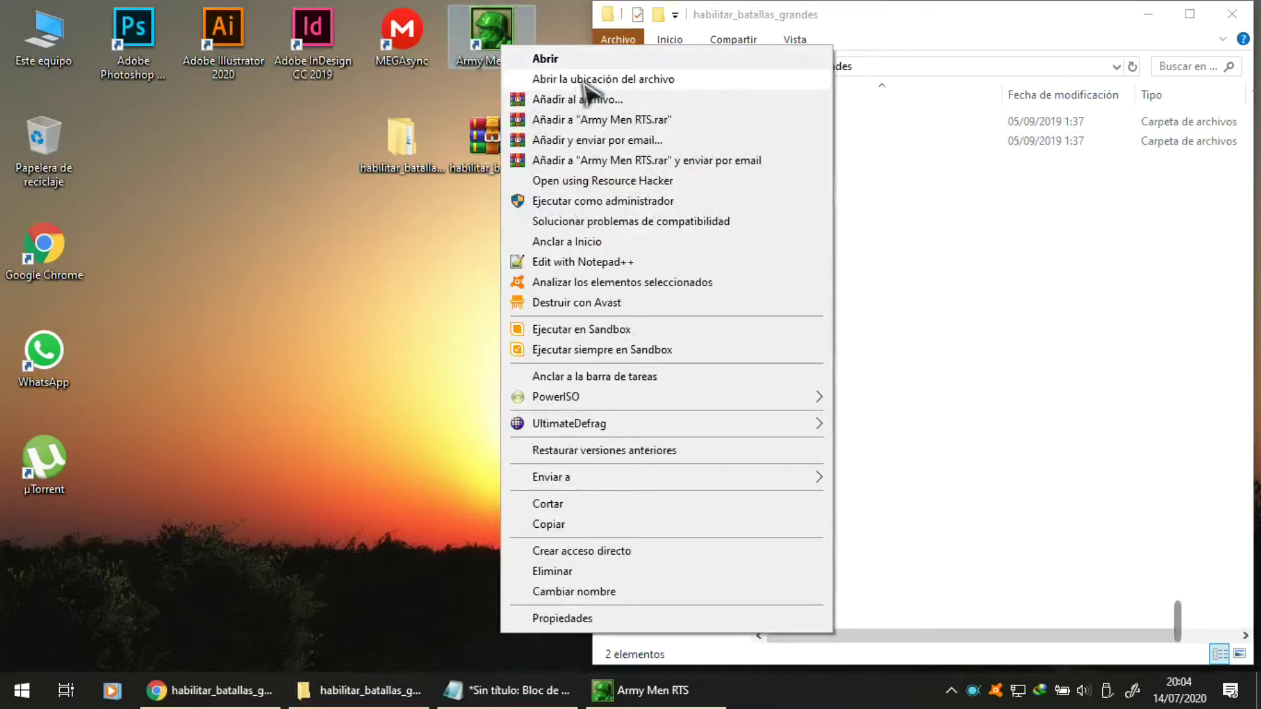
left_click(647, 79)
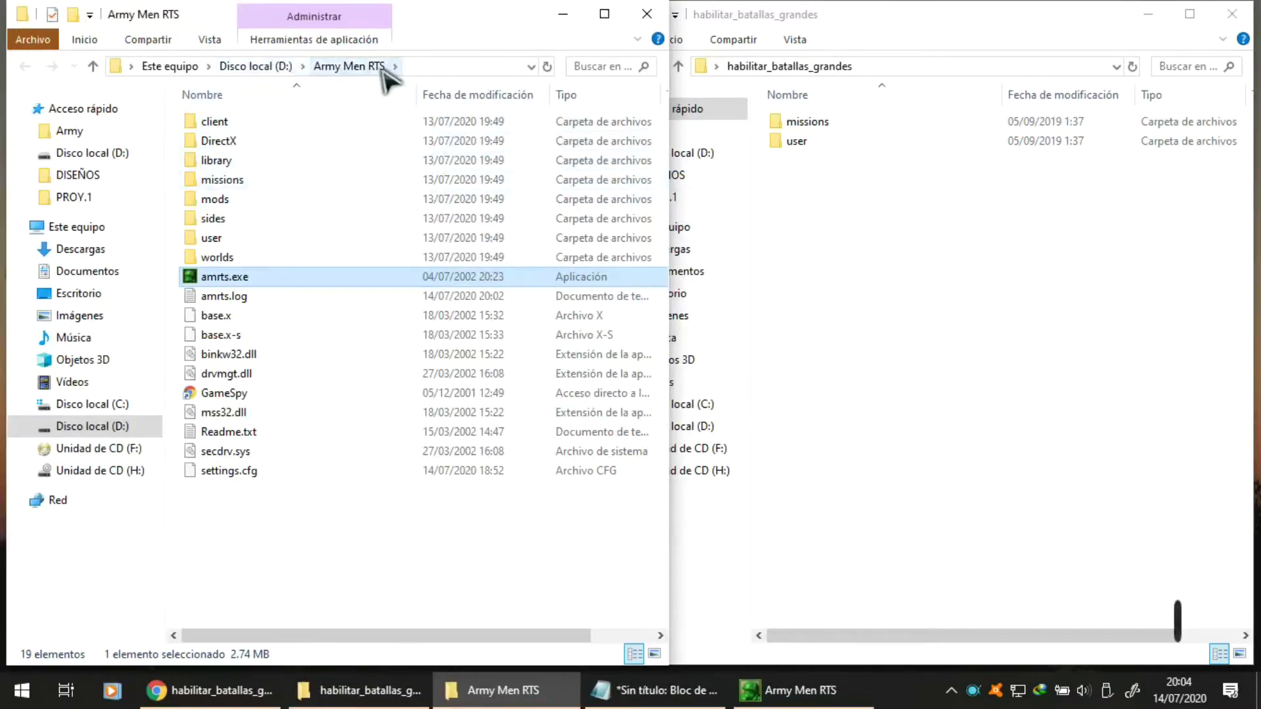
- Open the game's missions\gb folder beside the unlock pack's missions folder
left_click(877, 177)
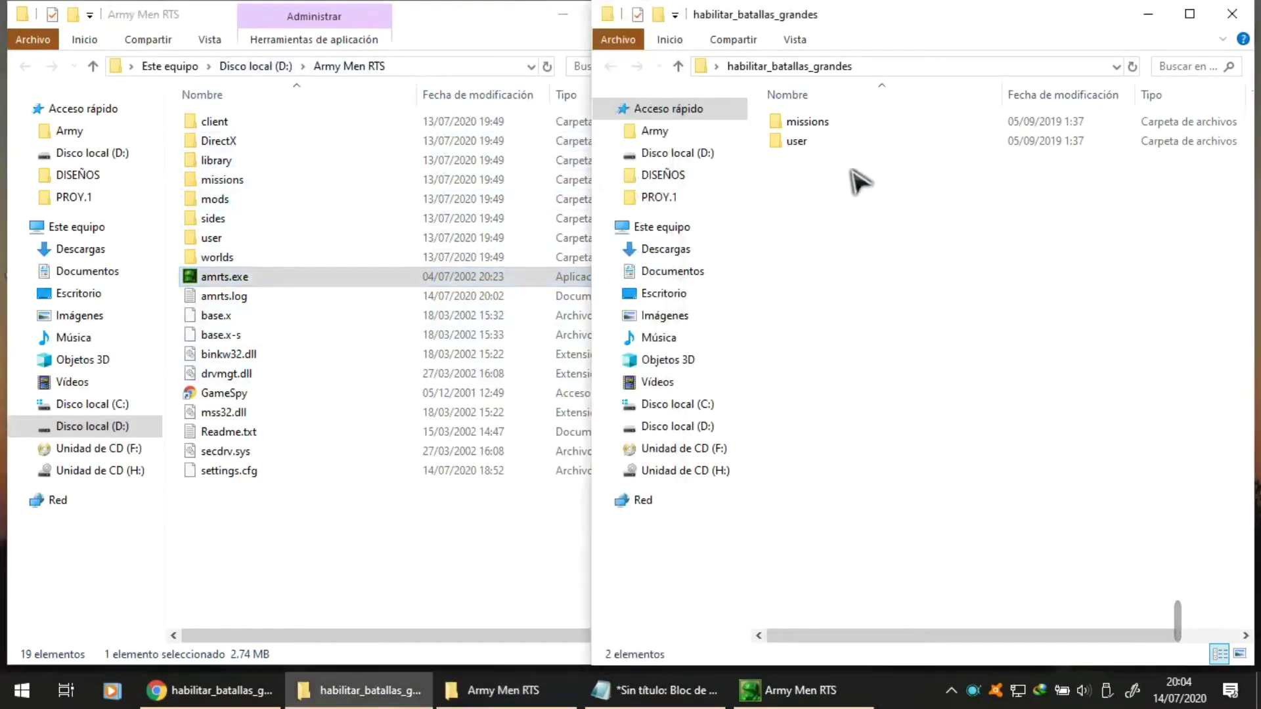
left_click(822, 126)
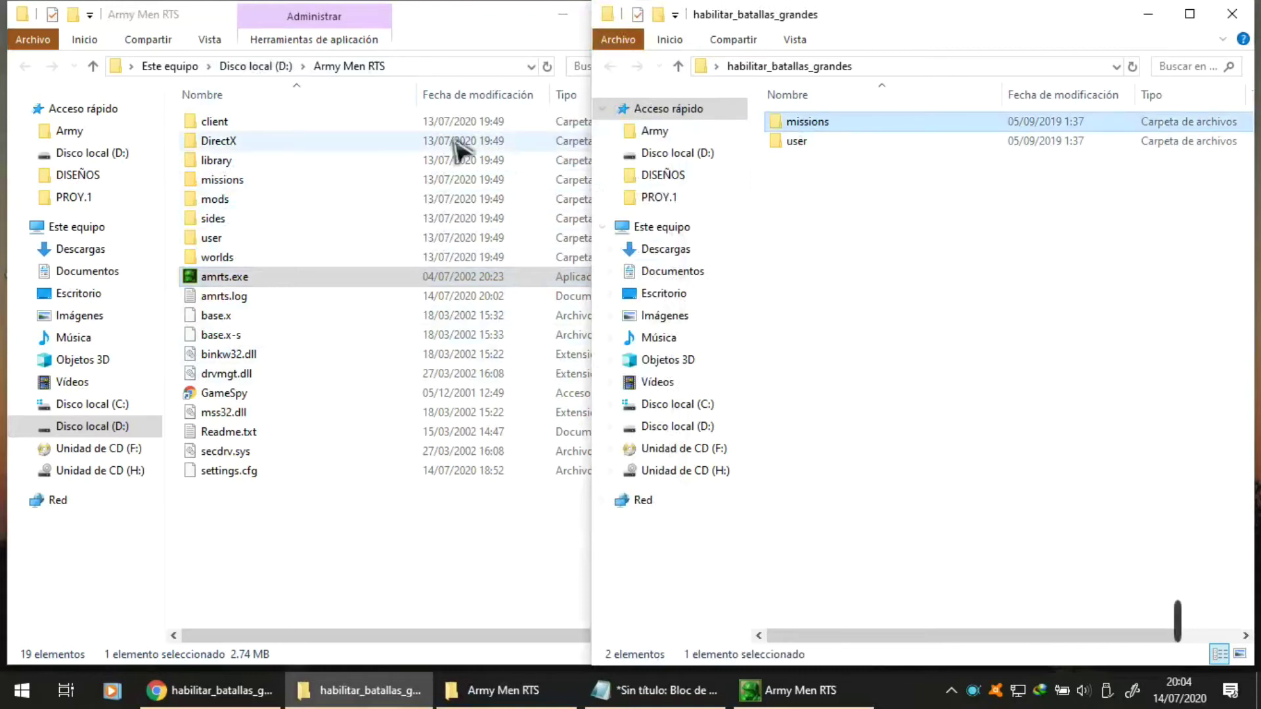
double_click(246, 180)
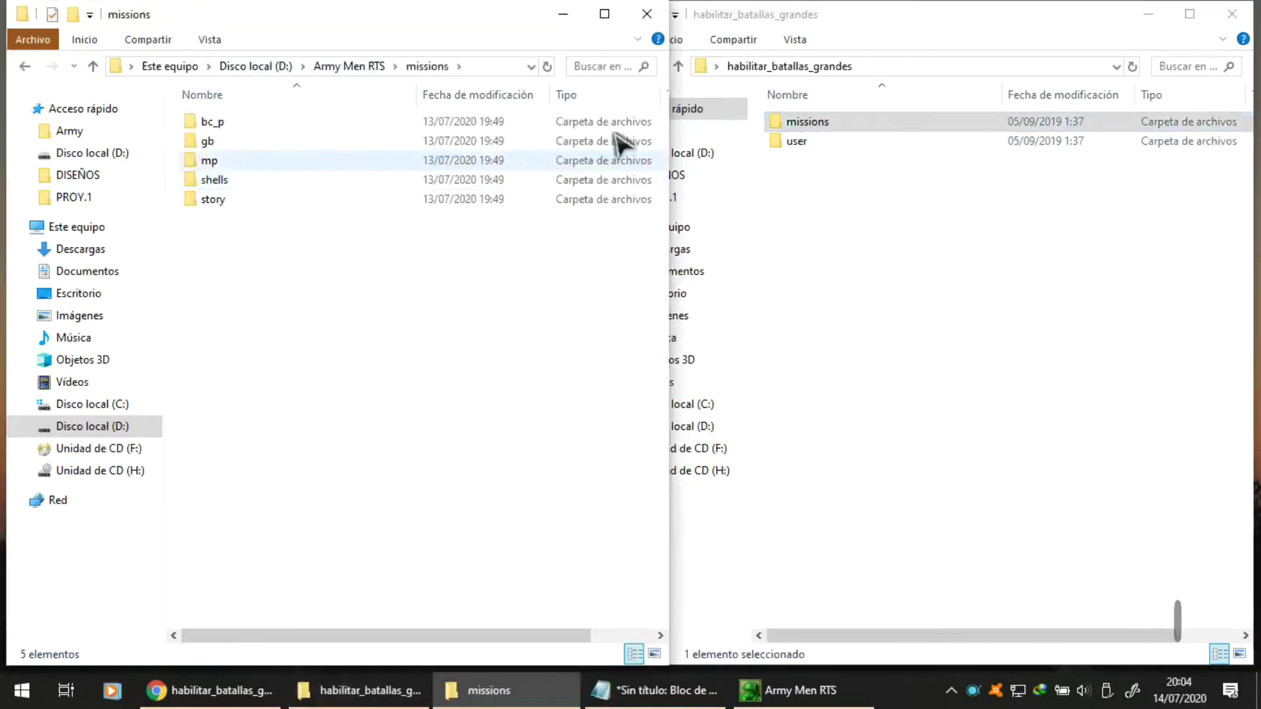
double_click(856, 125)
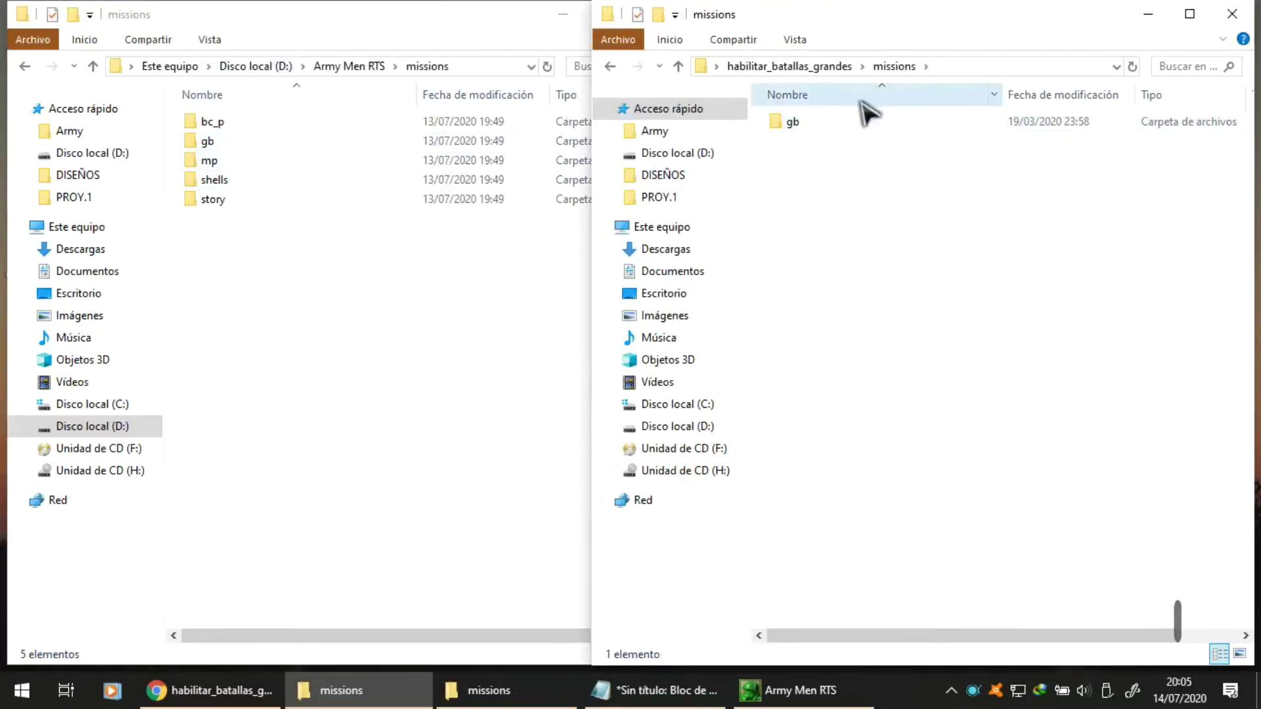
left_click(270, 159)
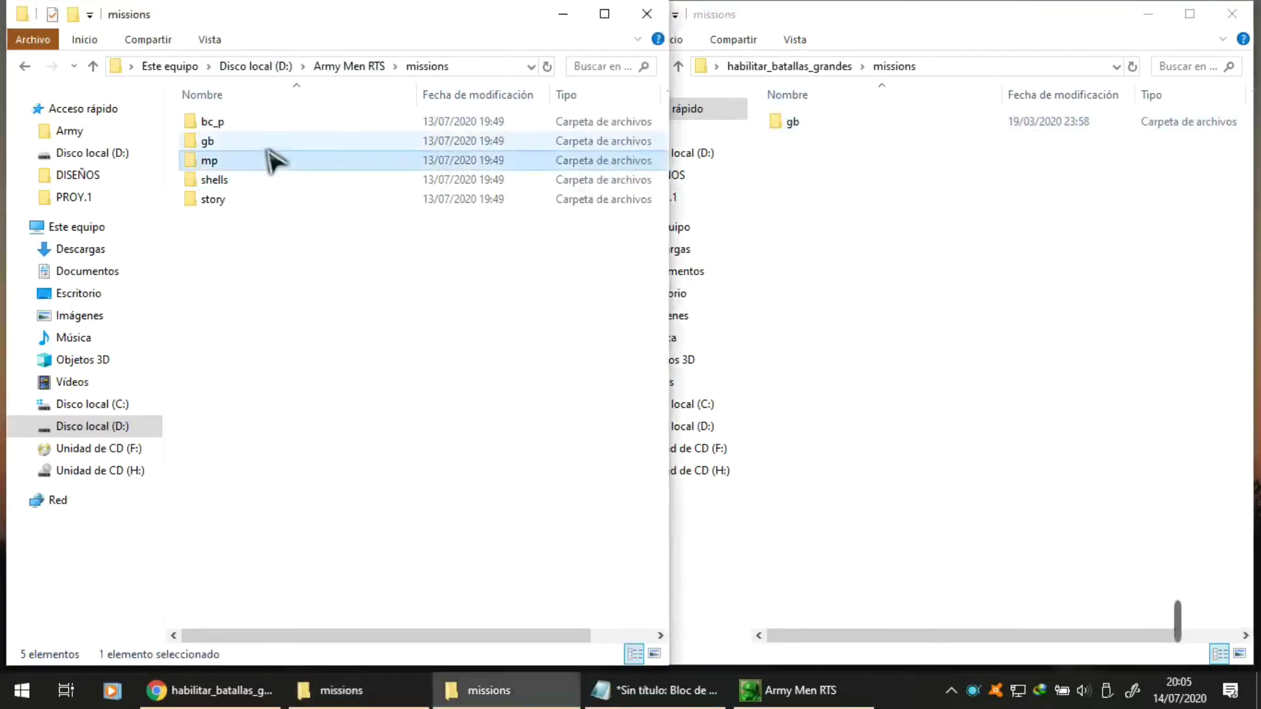
double_click(270, 141)
- Replace the game's missions\gb\group.cfg with the pack's group.cfg, then return to the pack's root folder
left_click(888, 123)
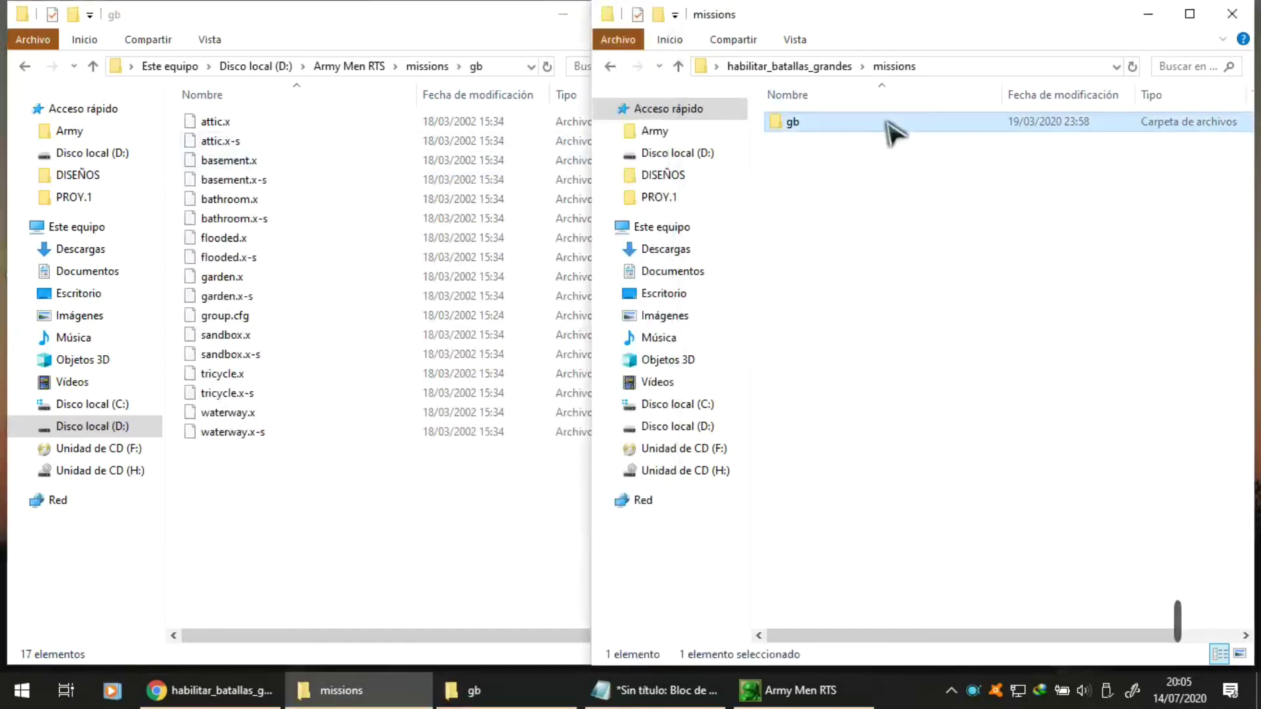
double_click(888, 122)
left_click(854, 126)
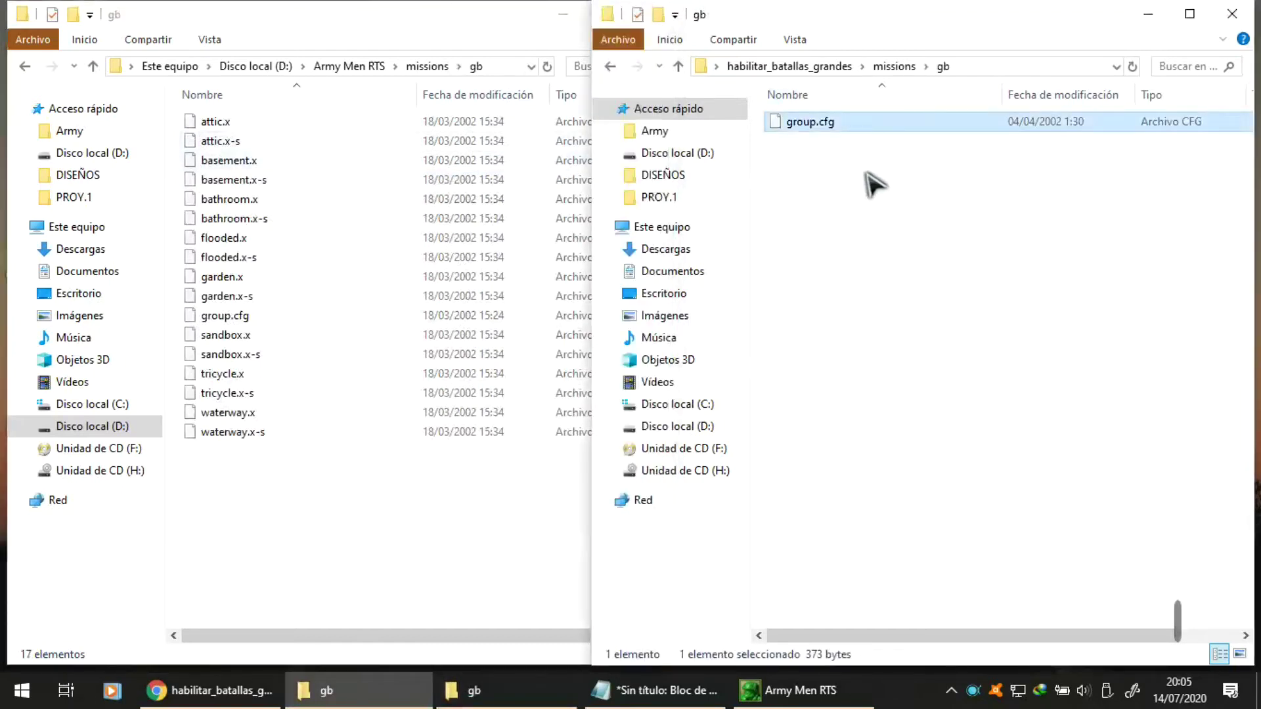
left_click_drag(853, 127, 456, 496)
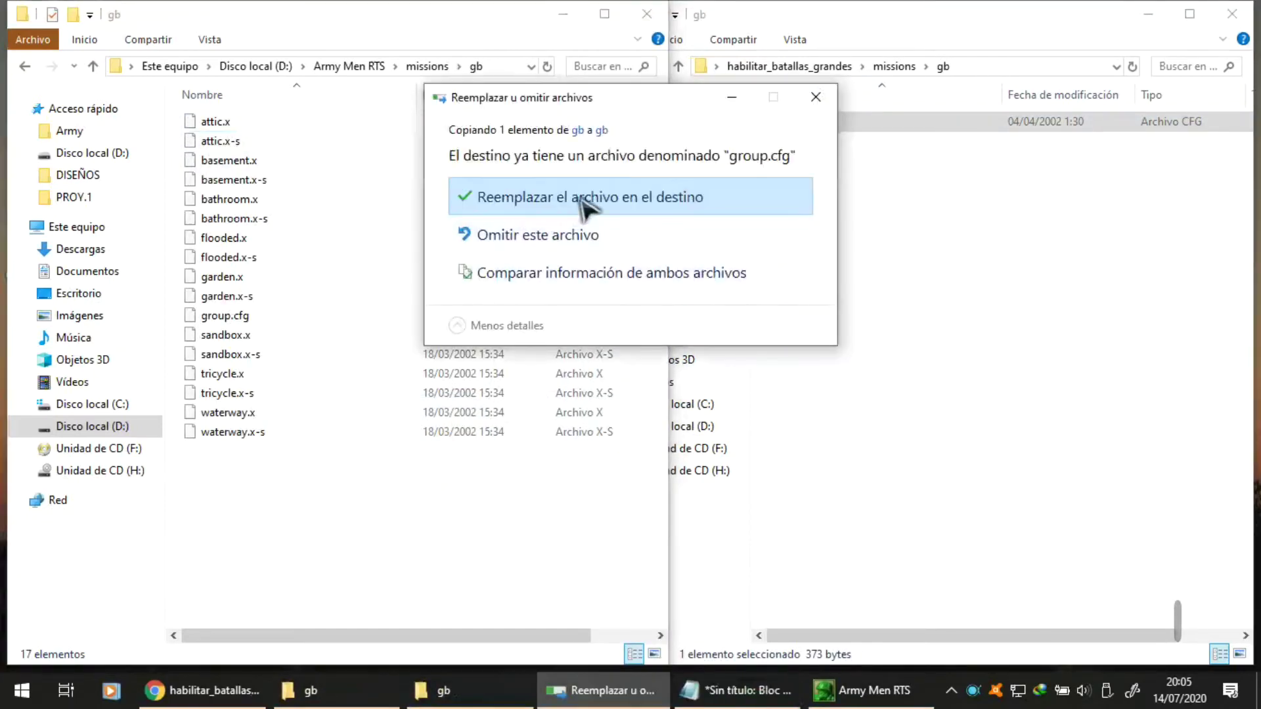
left_click(581, 200)
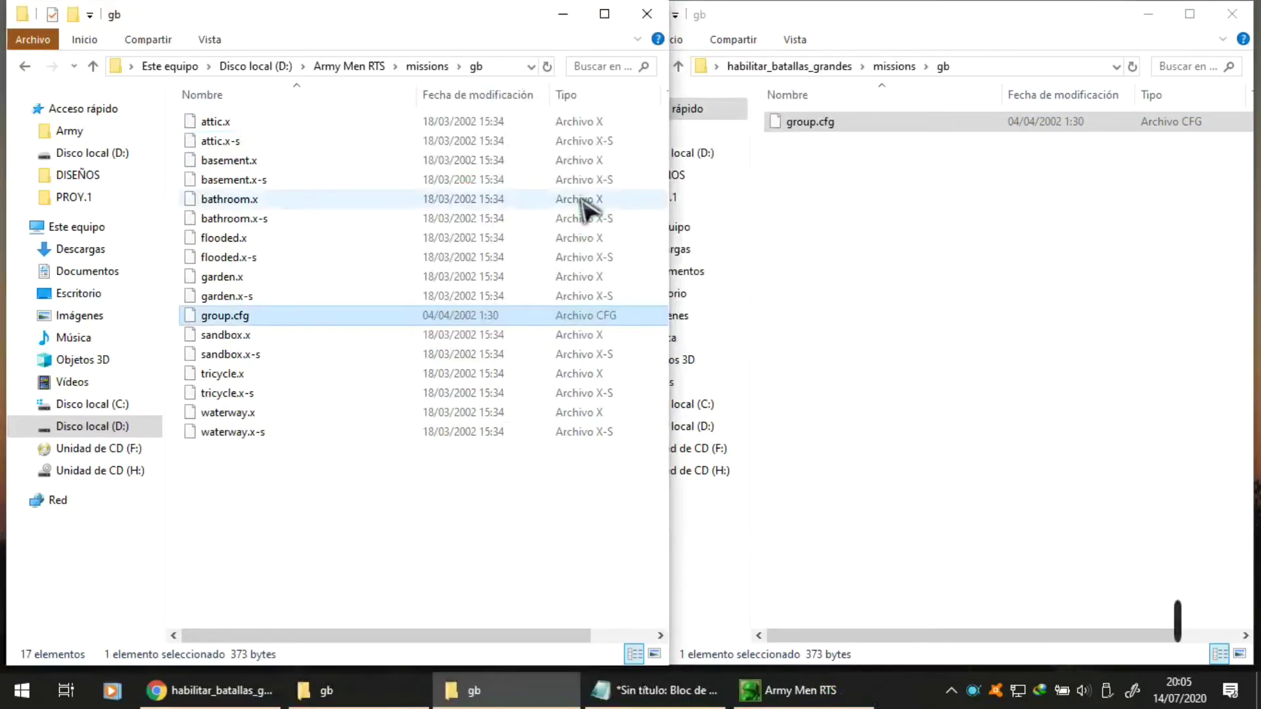
left_click(894, 65)
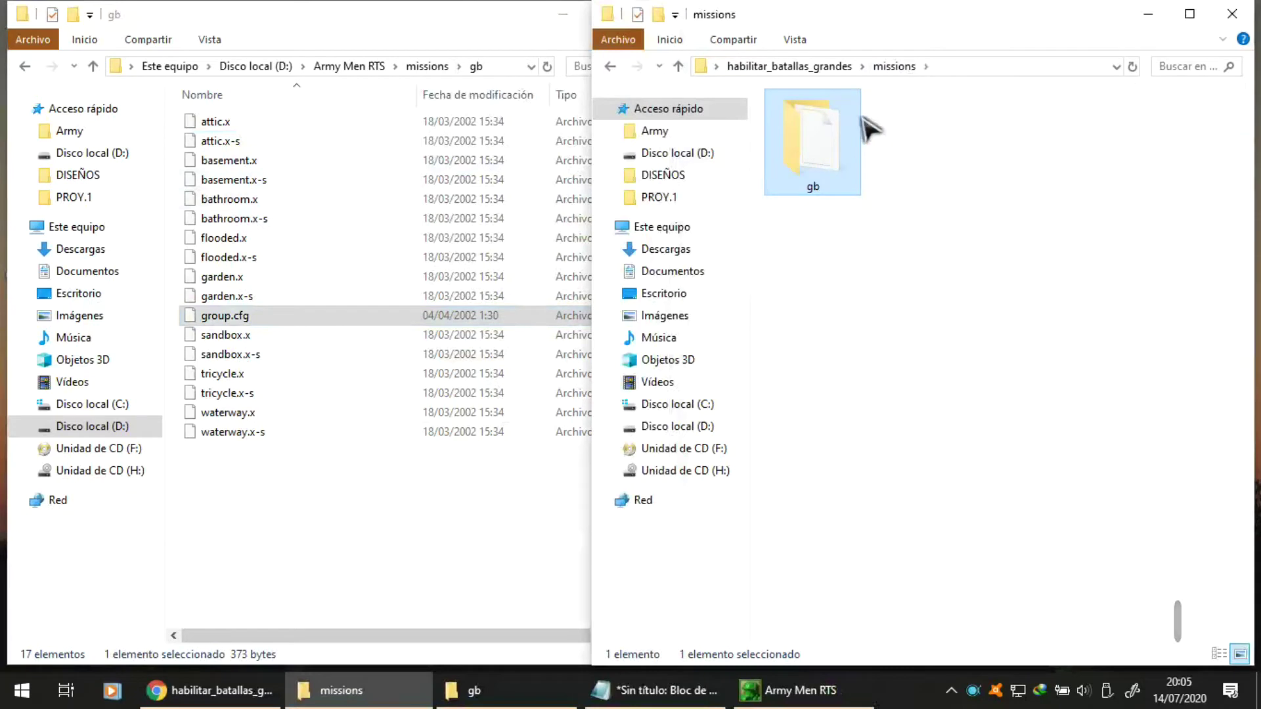
left_click(838, 63)
- Open the pack's user folder and the game's Army Men RTS\user folder
left_click(835, 146)
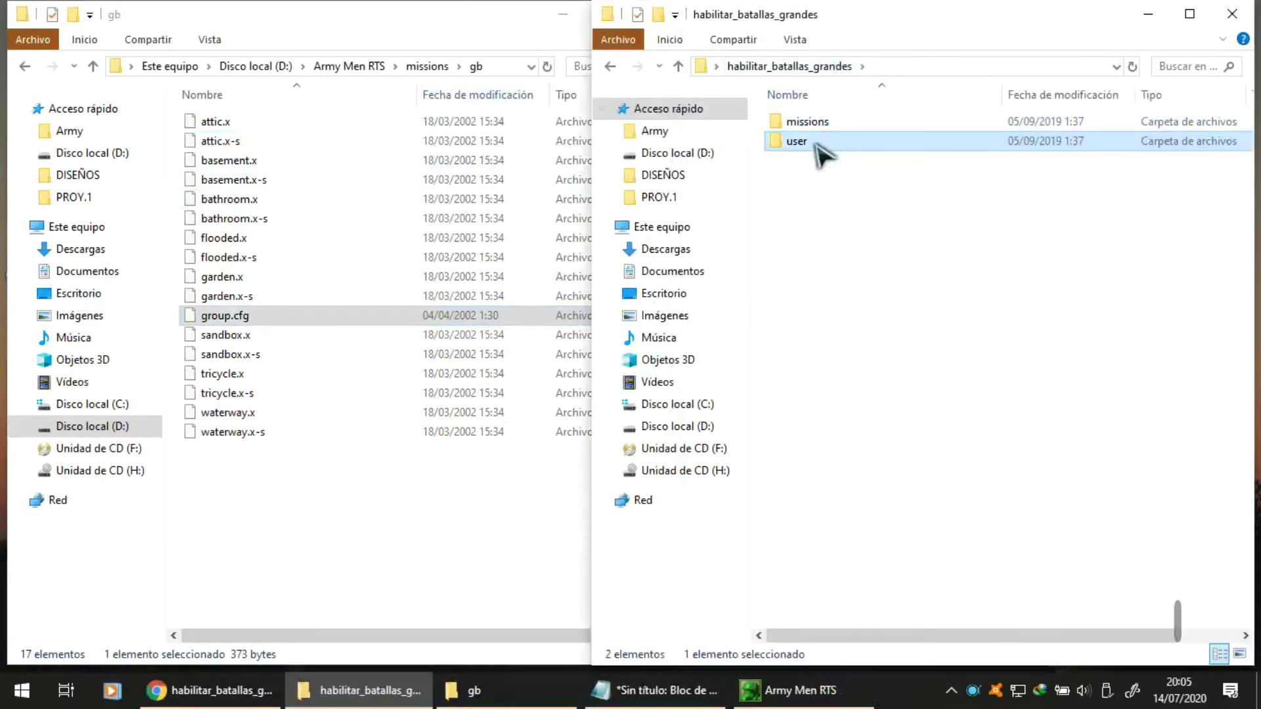
double_click(821, 143)
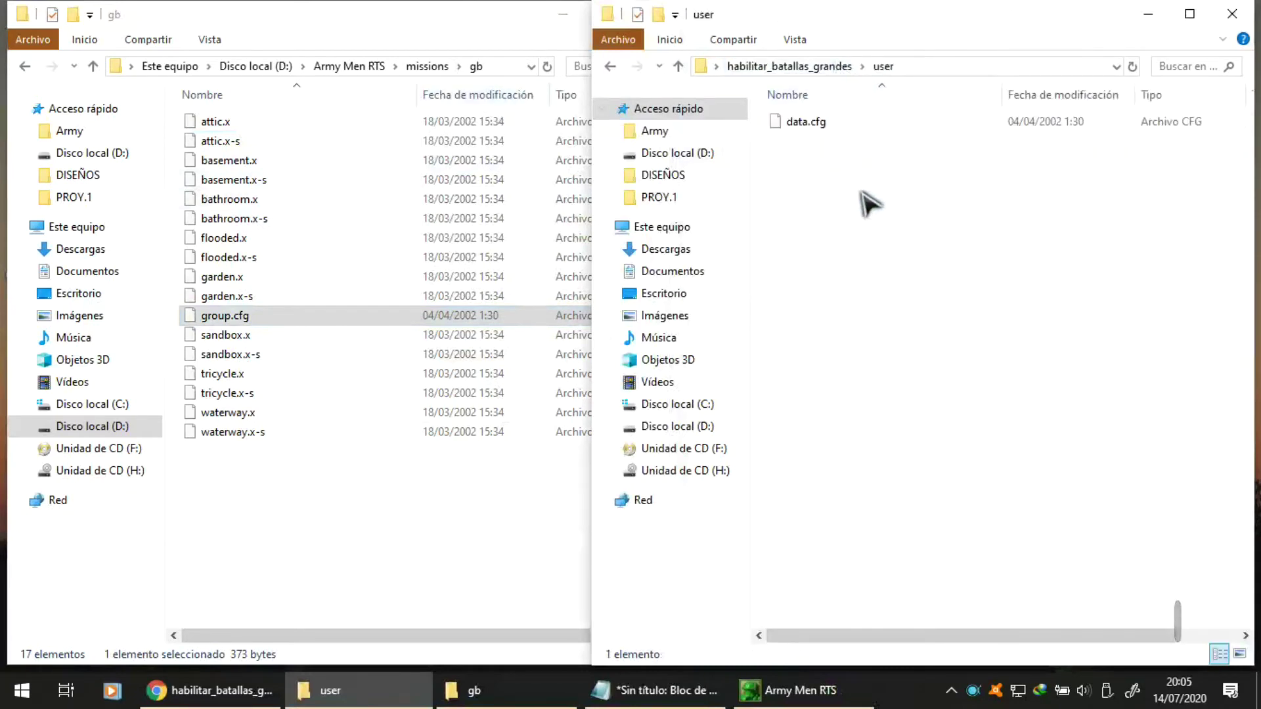
left_click(345, 69)
left_click(345, 66)
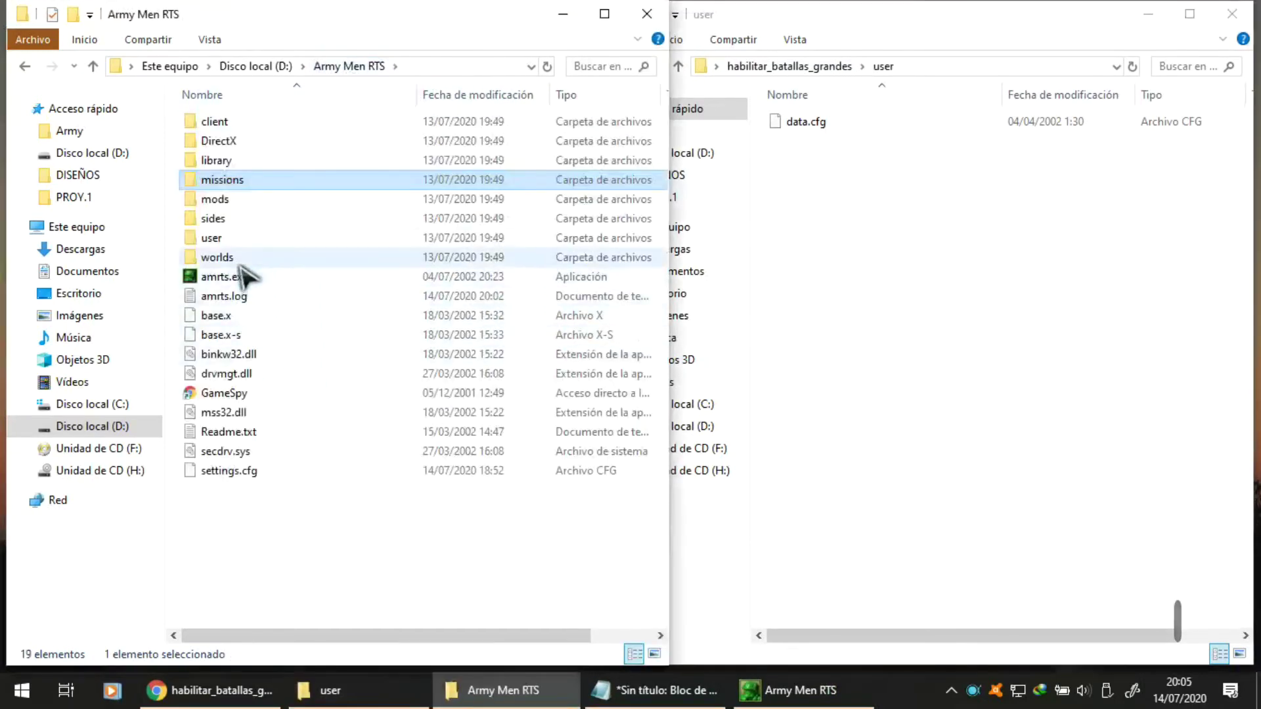
left_click(247, 243)
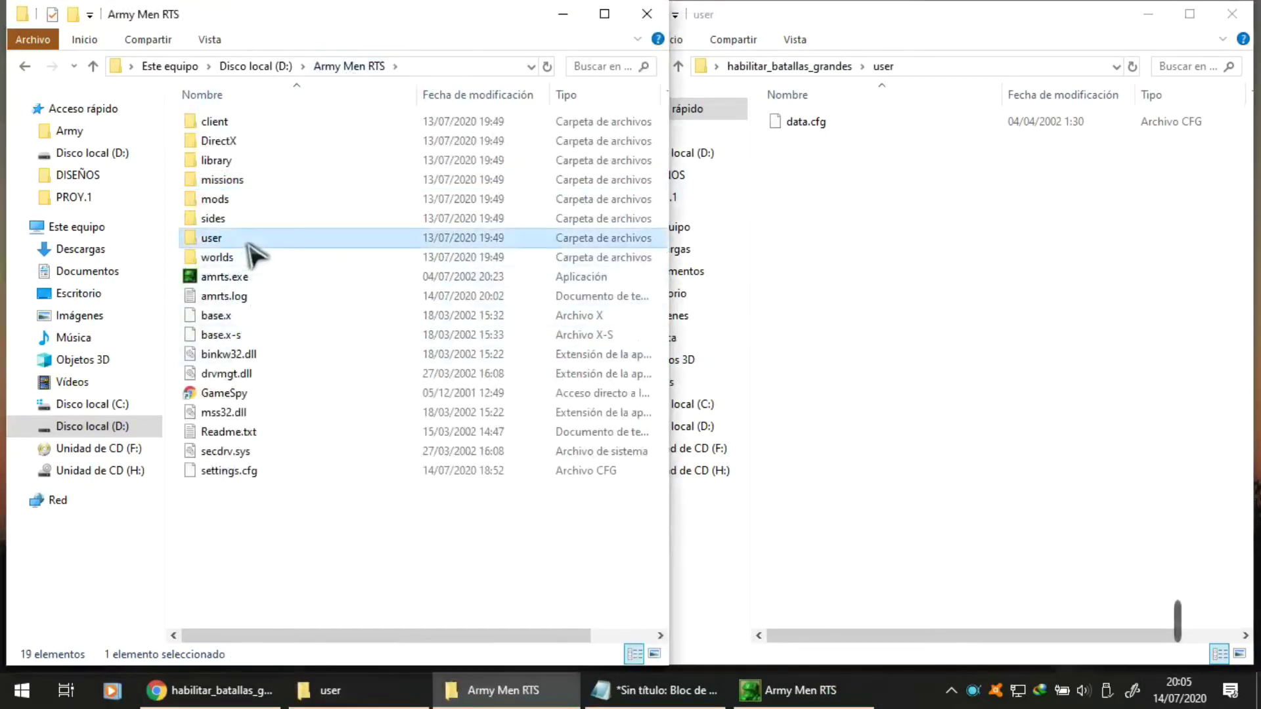
double_click(249, 243)
- Overwrite the game's data.cfg with the pack's data.cfg, then minimize the game's user window
left_click(847, 124)
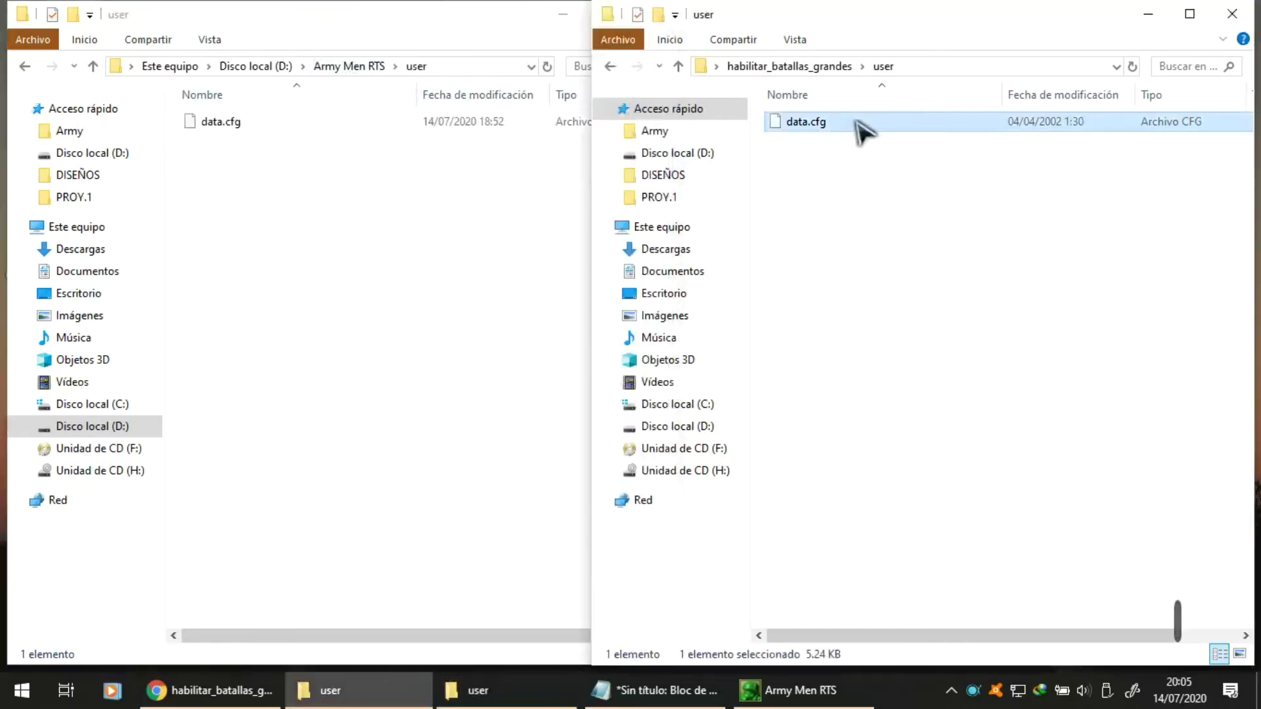
left_click_drag(856, 121, 424, 223)
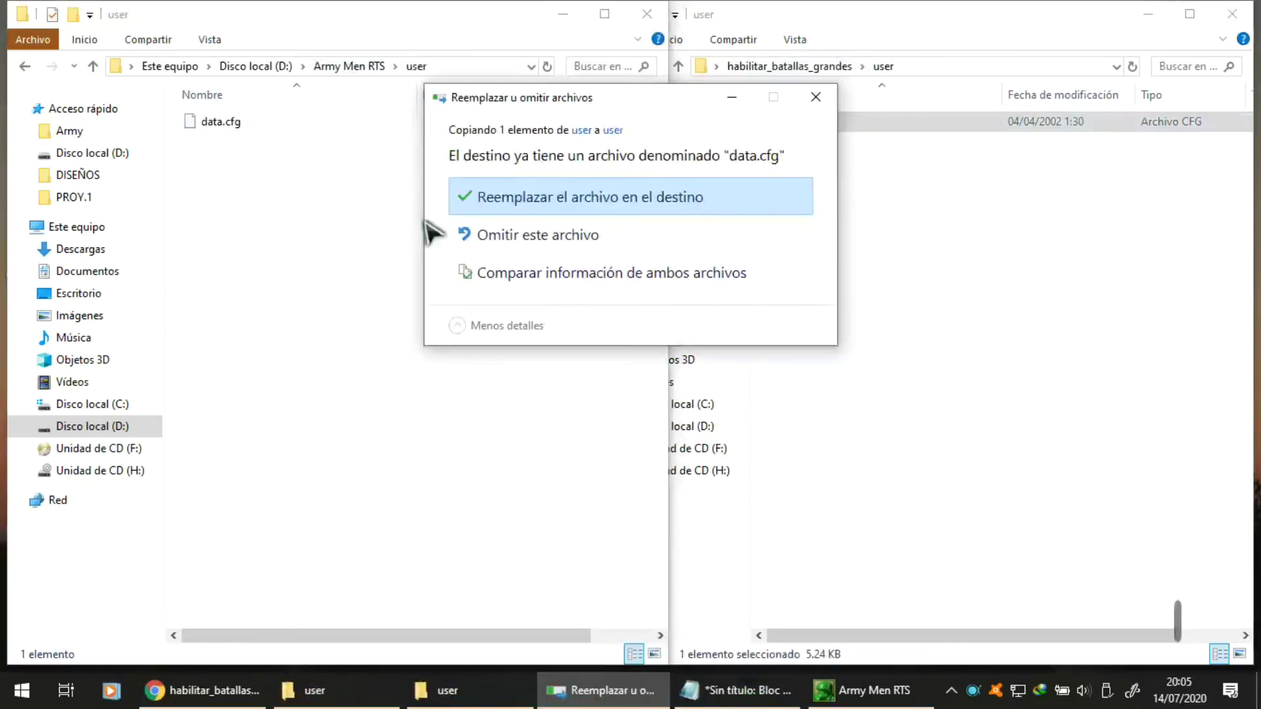
left_click(577, 200)
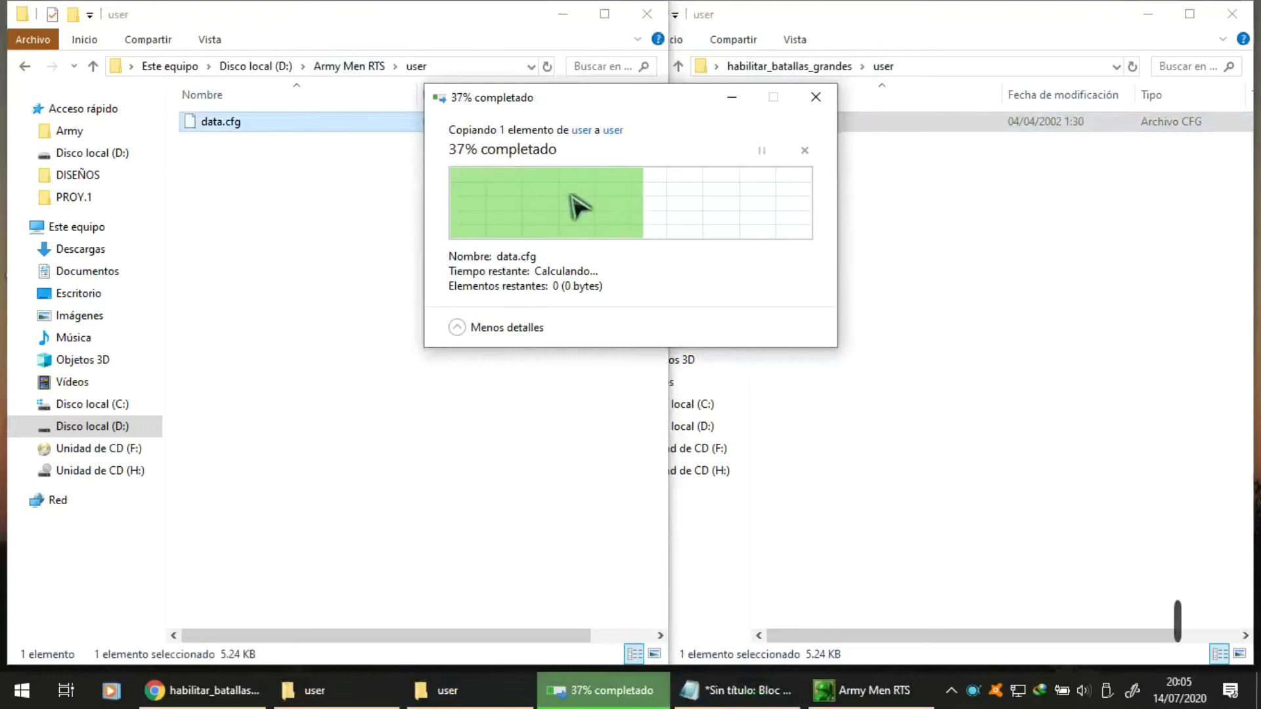
left_click(847, 228)
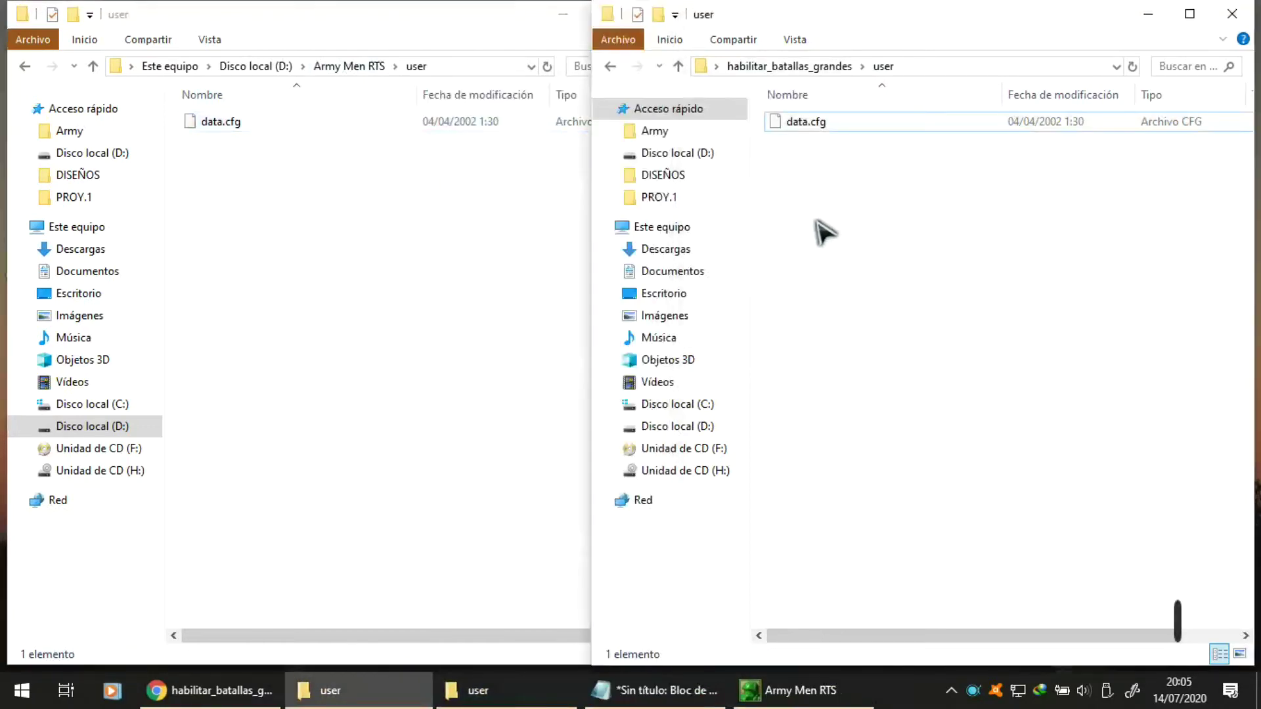
left_click(494, 199)
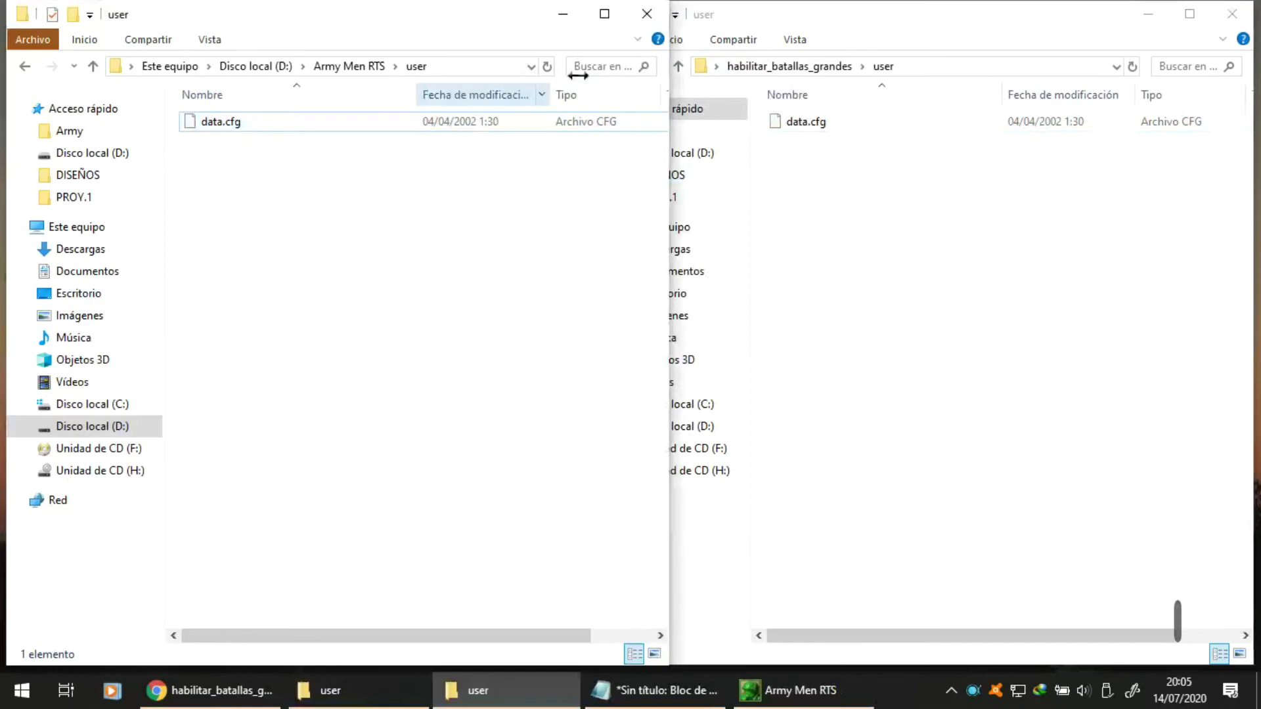
left_click(563, 16)
- Restore the game, check the battle list still offers only four battles, and quit the game
left_click(1148, 15)
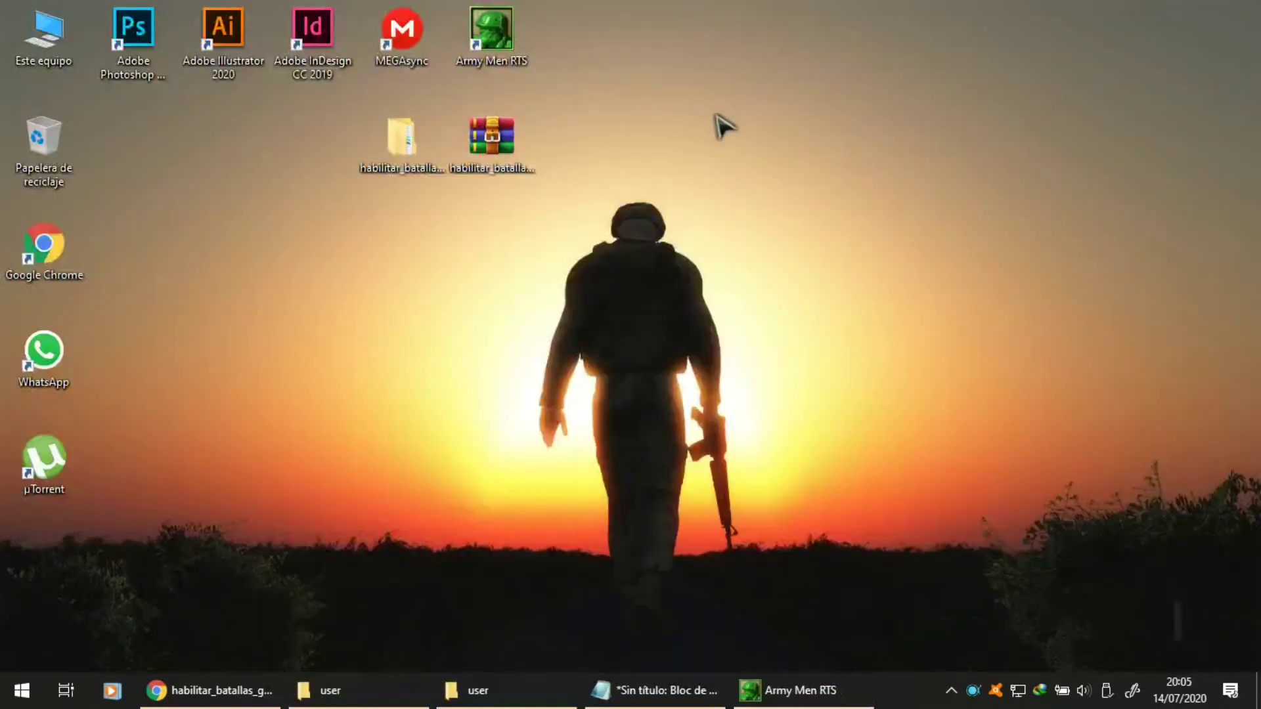
left_click(802, 690)
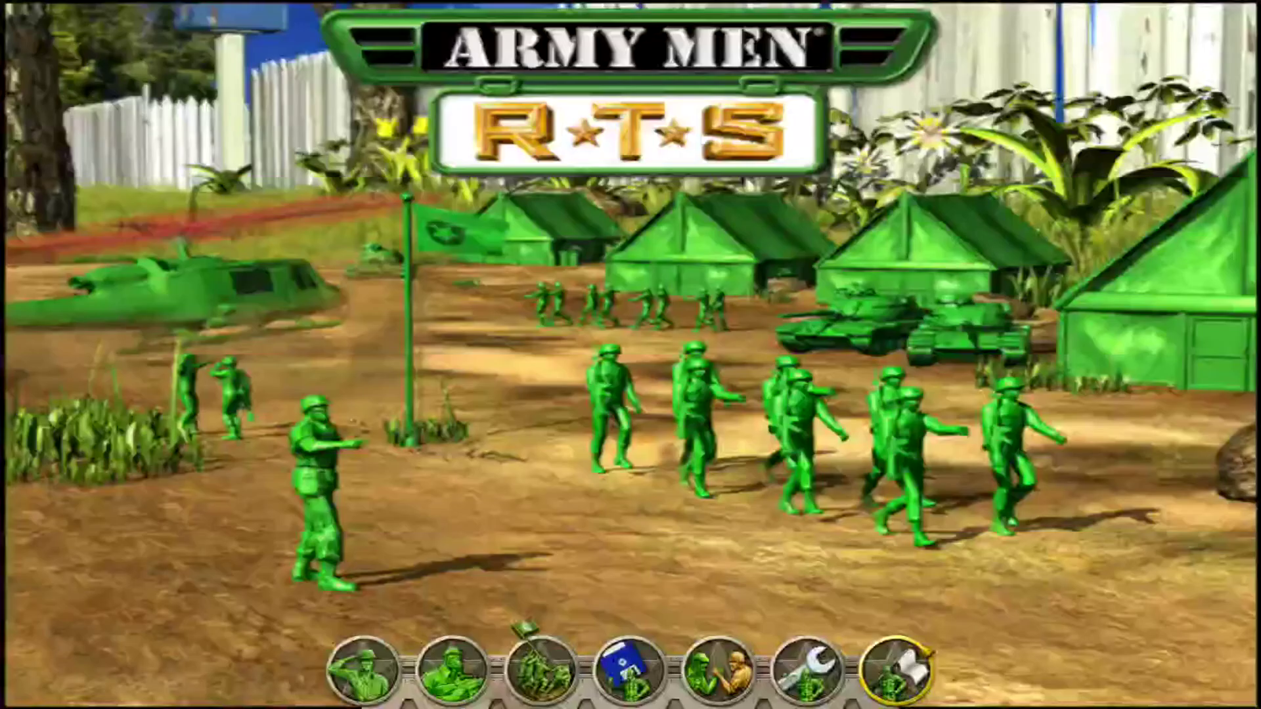
left_click(910, 668)
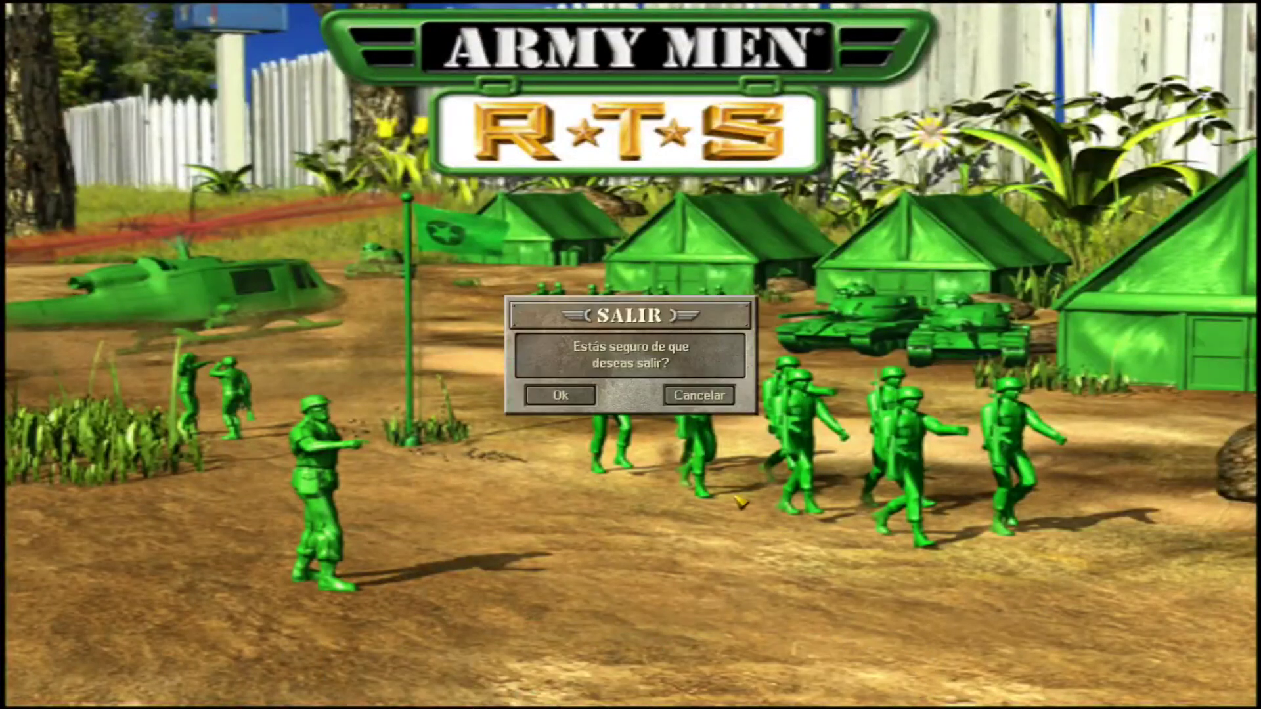
left_click(699, 396)
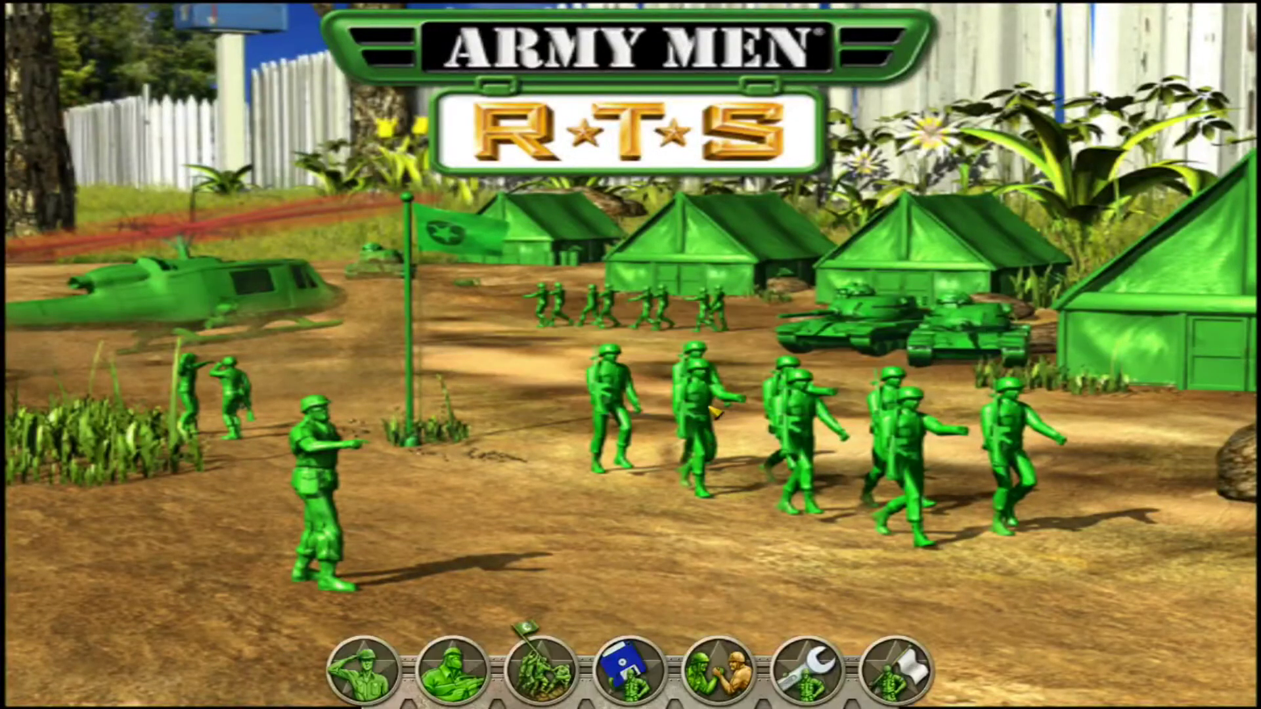
left_click(541, 670)
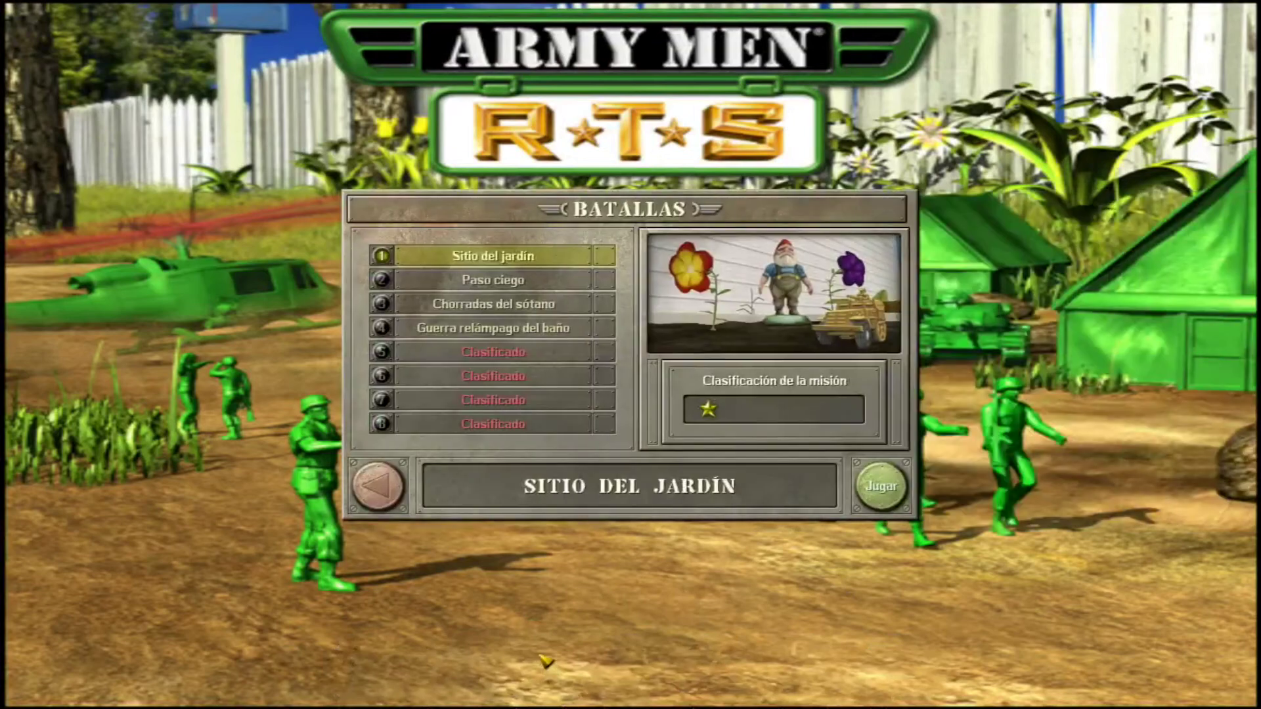
left_click(378, 487)
left_click(896, 670)
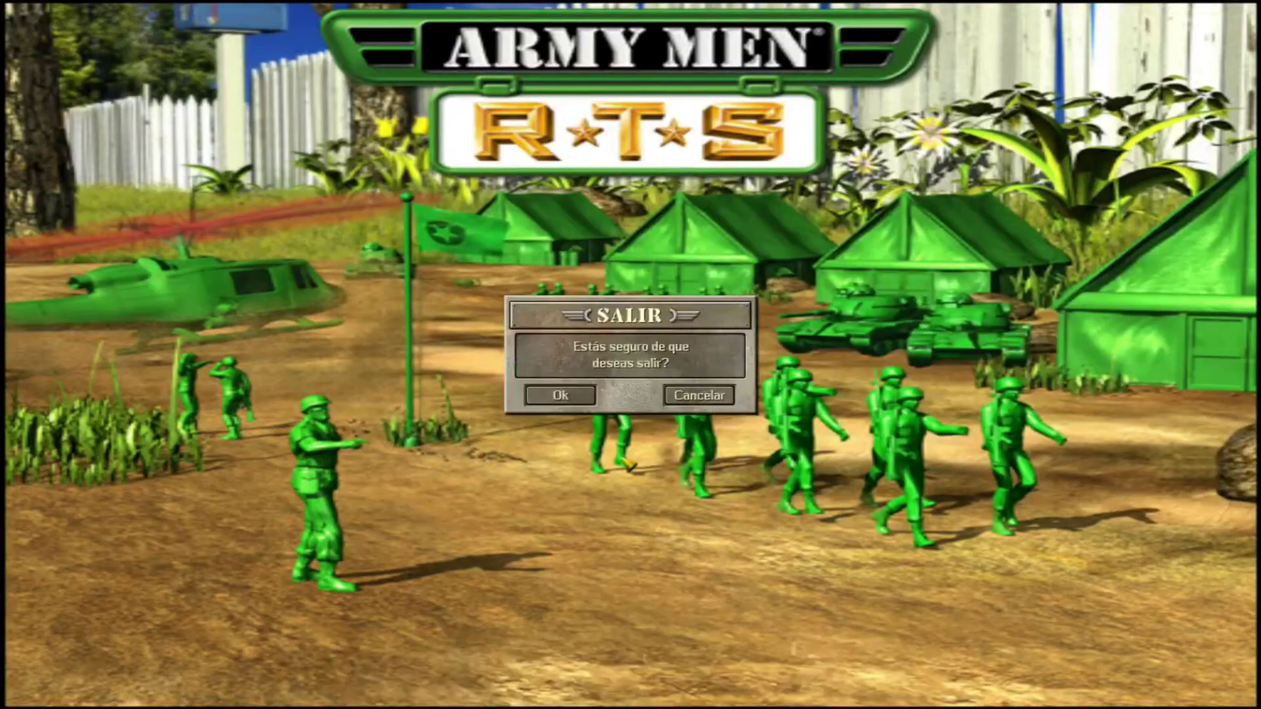
left_click(559, 394)
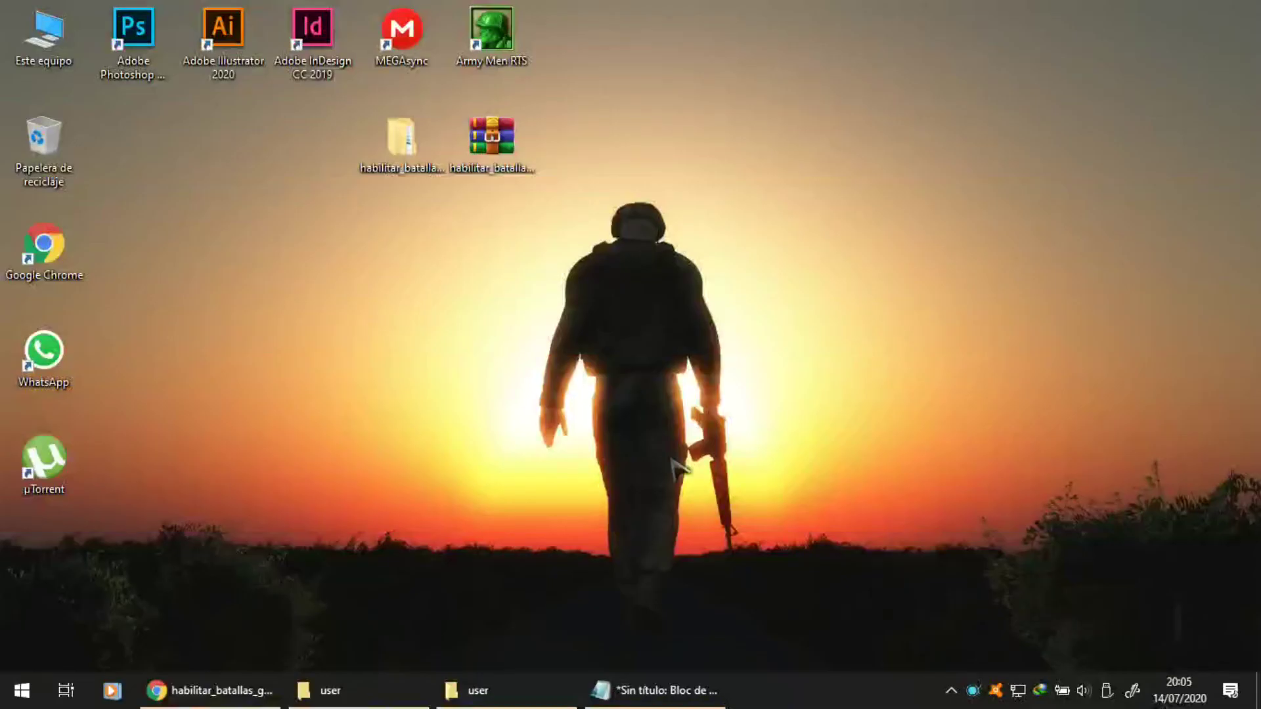
- Refresh the desktop, relaunch Army Men RTS and open the Batallas list
right_click(723, 183)
left_click(776, 236)
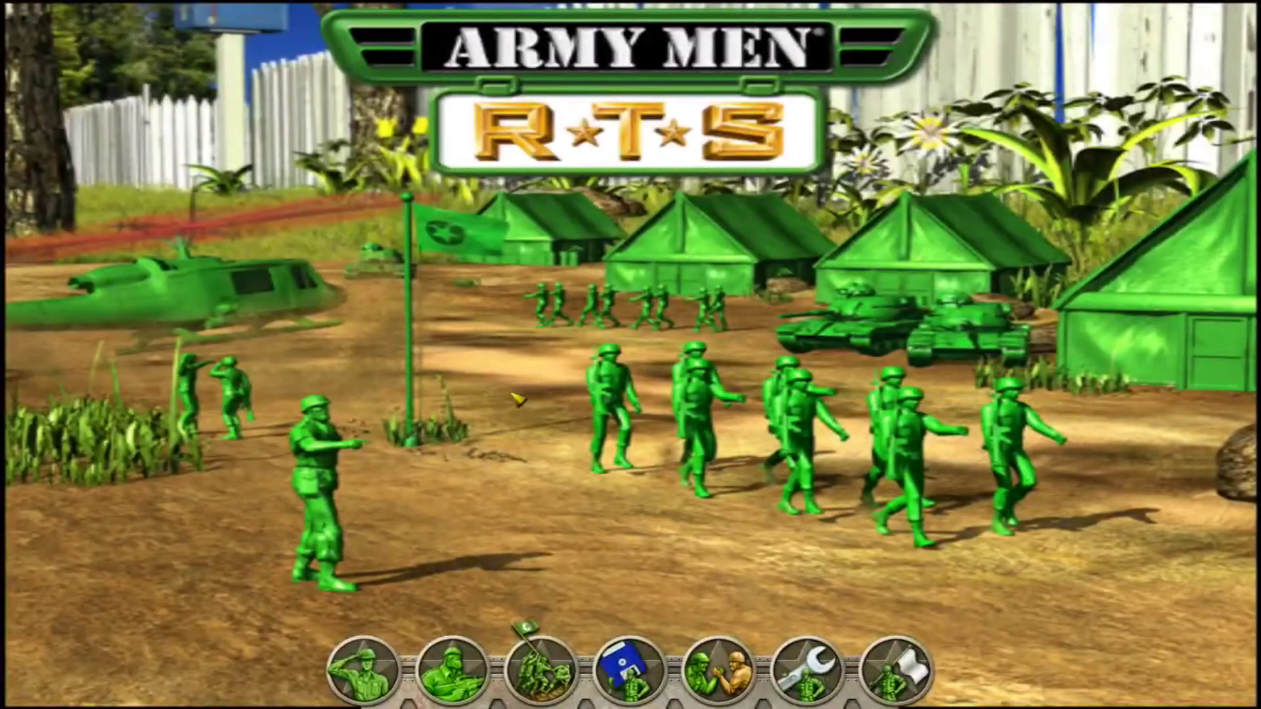
left_click(545, 660)
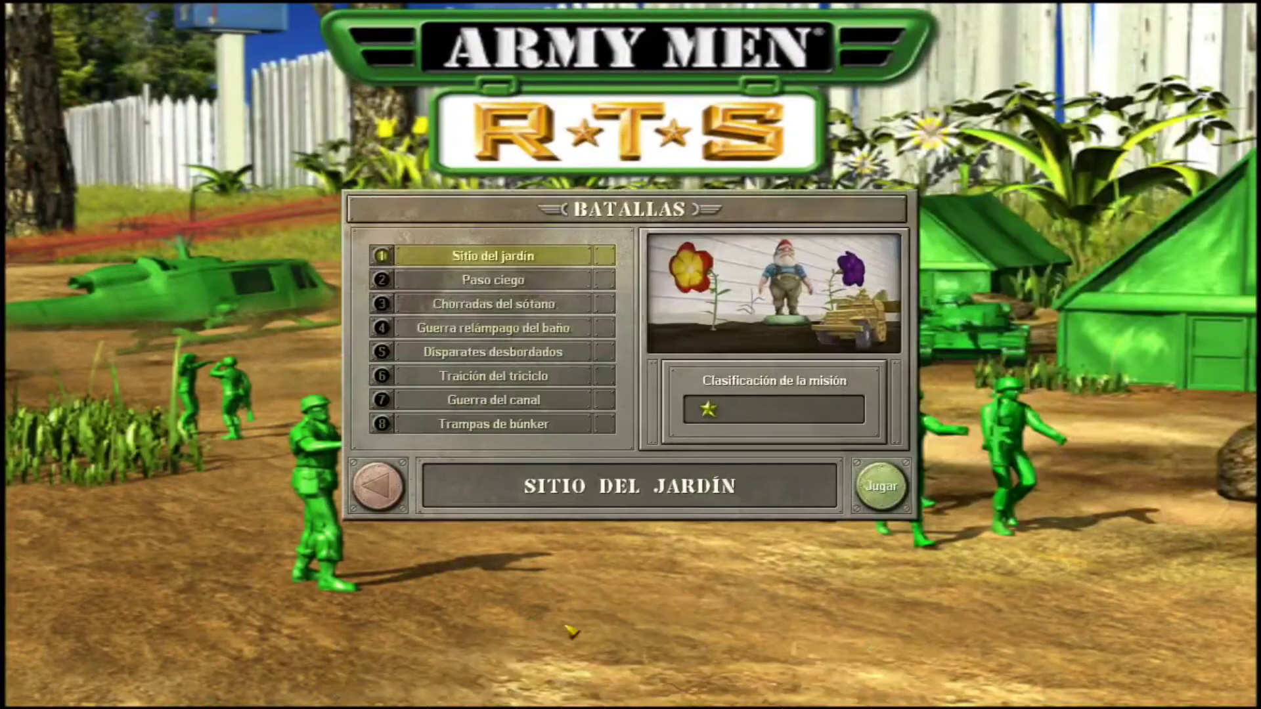
- Browse the unlocked battles: Traición del triciclo, Guerra del canal, Trampas de búnker, Disparates desbordados, Guerra relámpago del baño
left_click(561, 381)
left_click(569, 400)
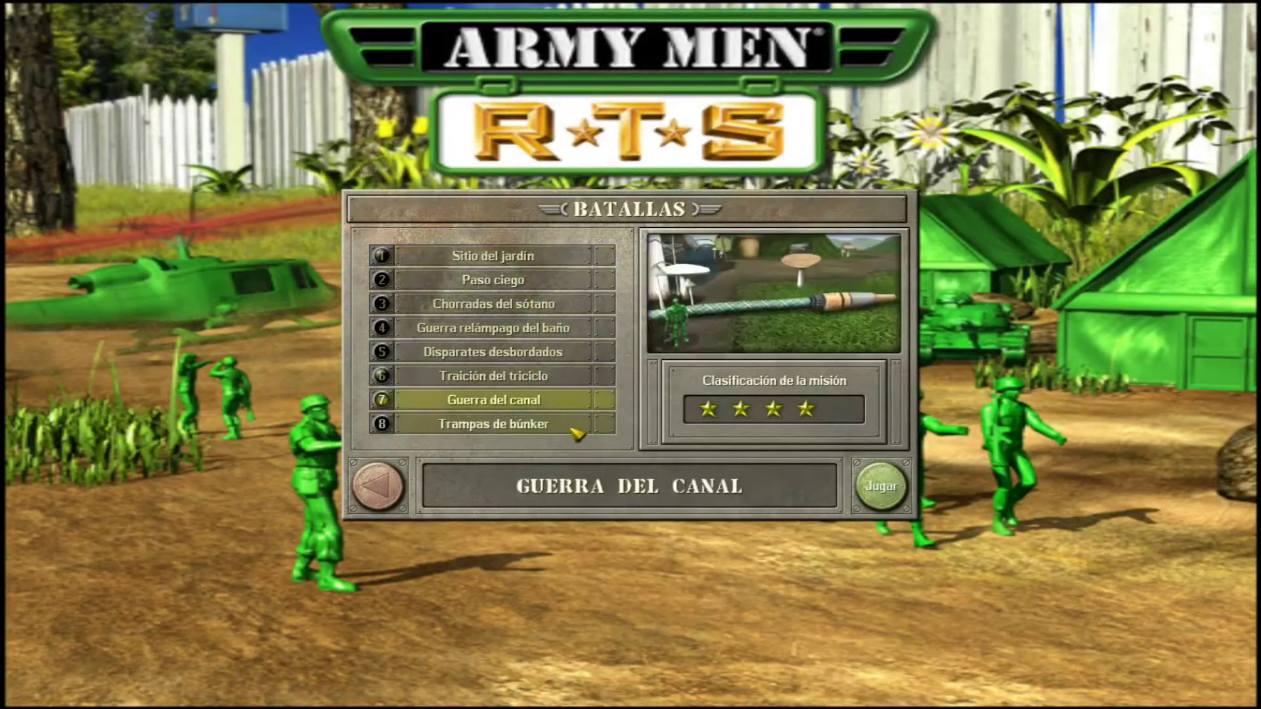
left_click(572, 430)
left_click(575, 355)
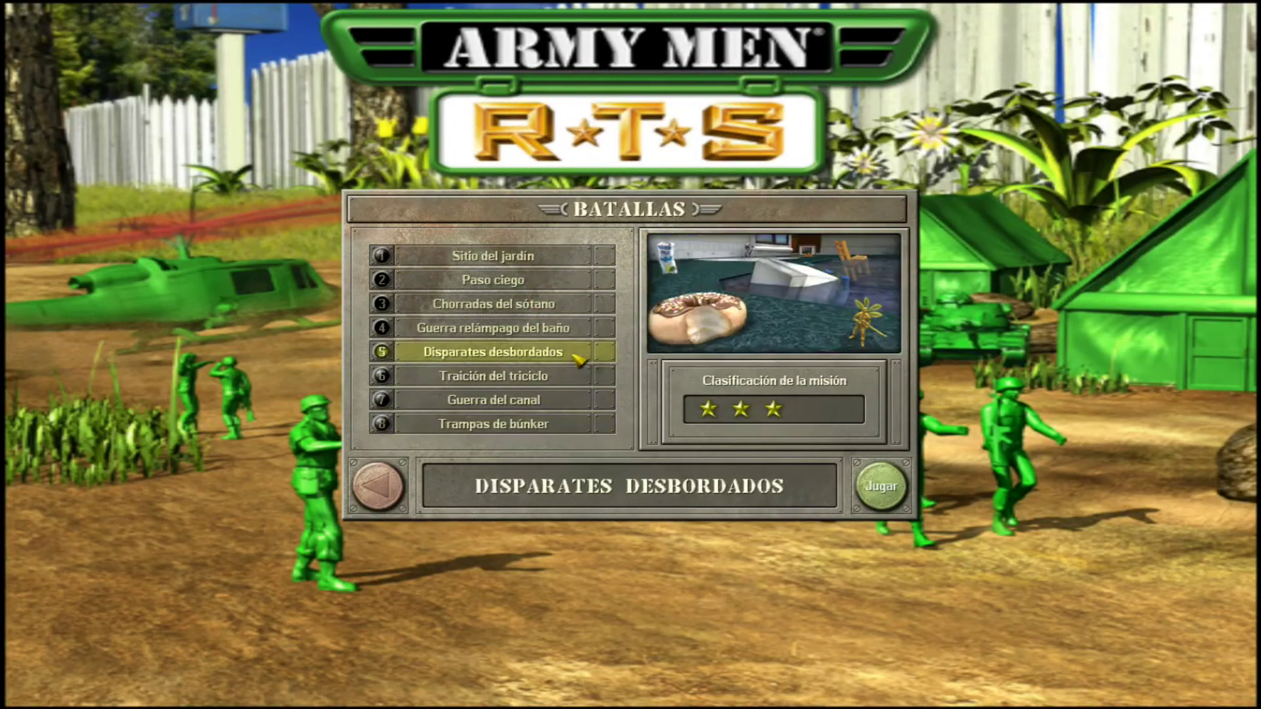
left_click(578, 329)
left_click(573, 353)
left_click(575, 377)
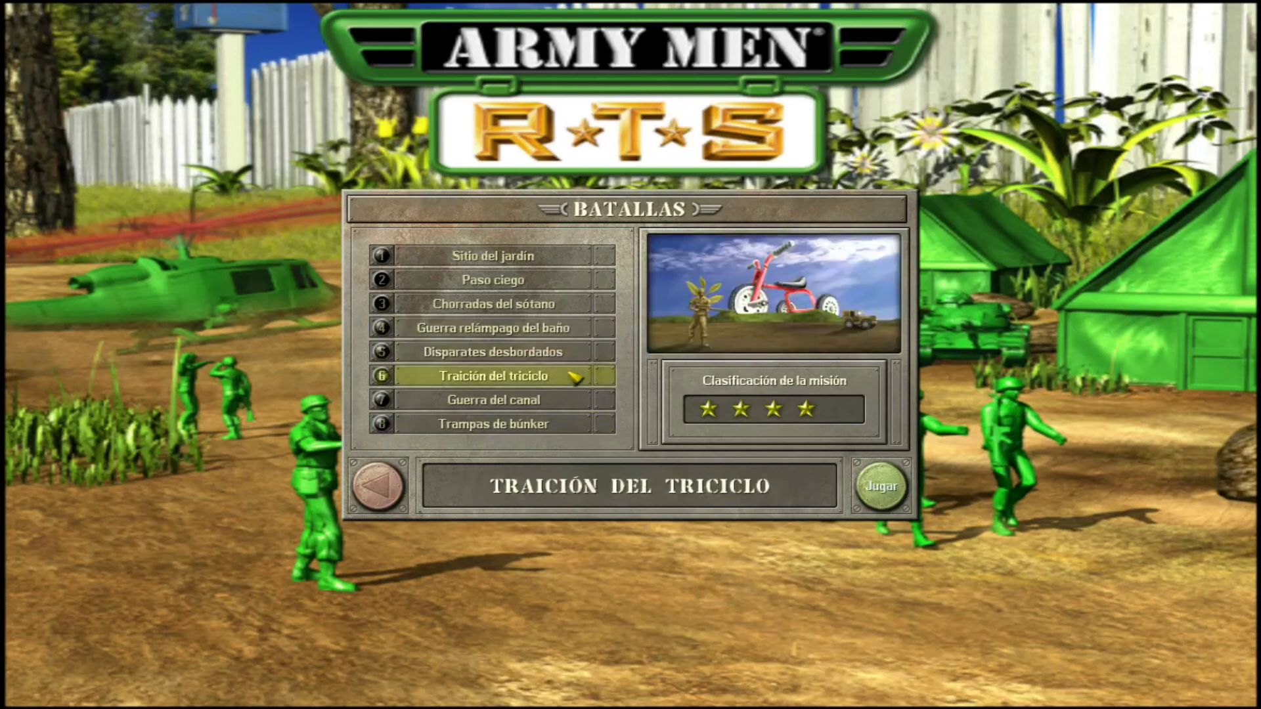
left_click(581, 401)
left_click(580, 428)
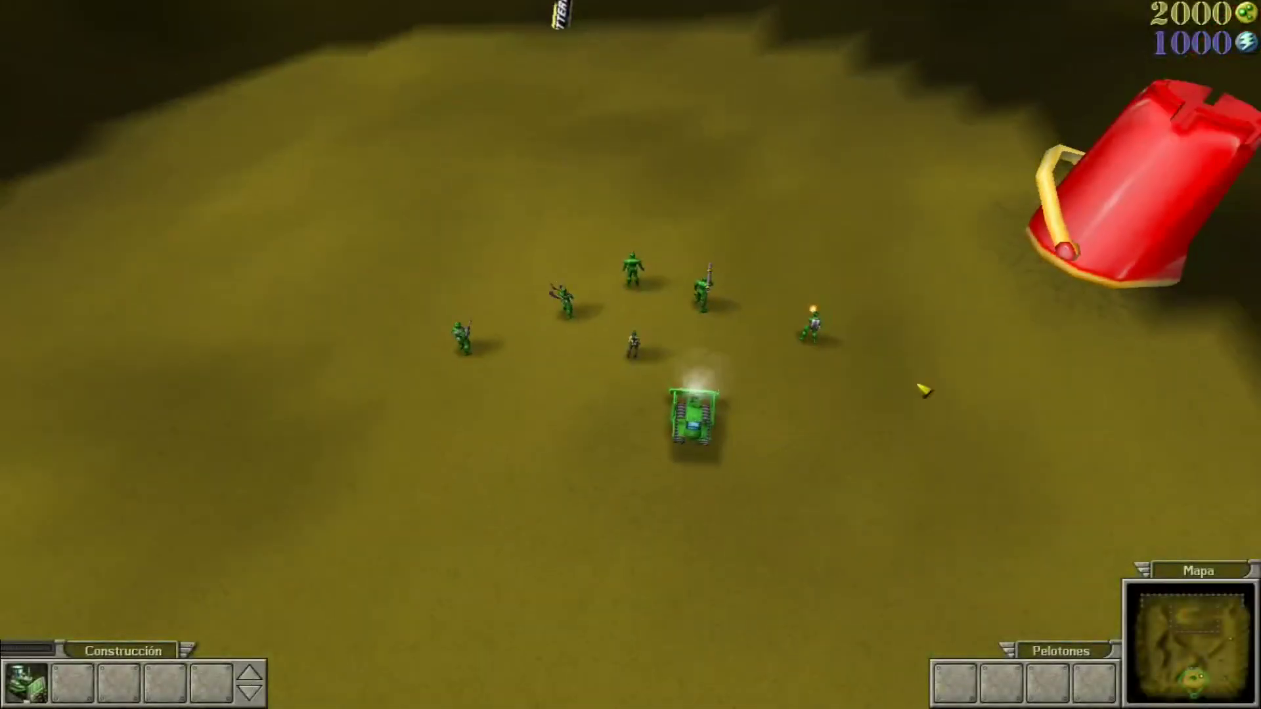
- Lay a Cuartel general foundation beside the construction tank in Trampas de búnker
key("ctrl+a")
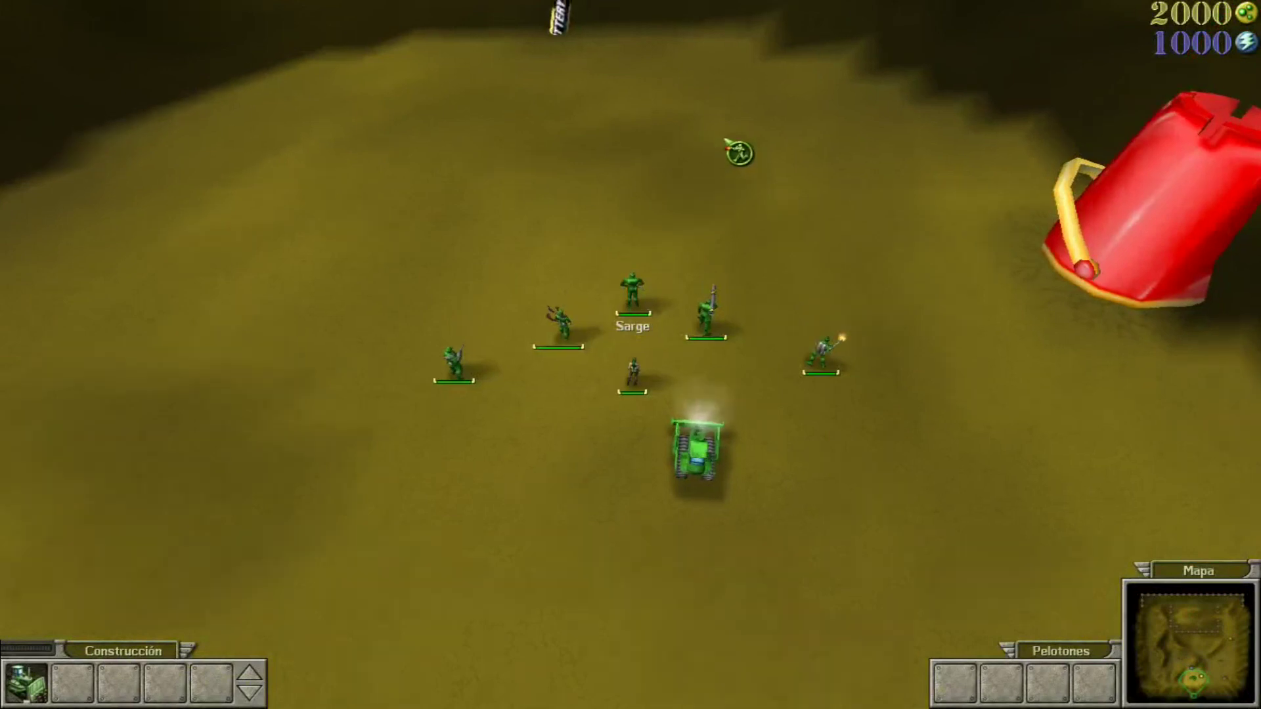
key("Up")
double_click(26, 683)
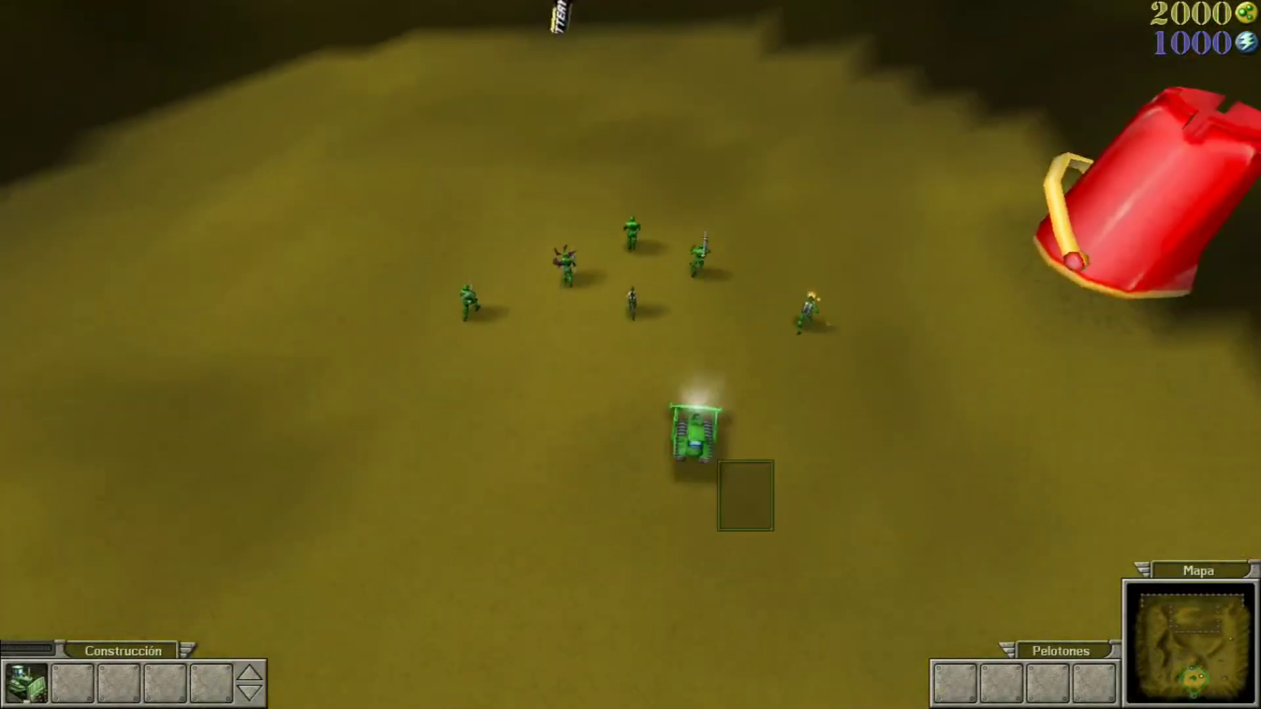
left_click(38, 317)
left_click(536, 352)
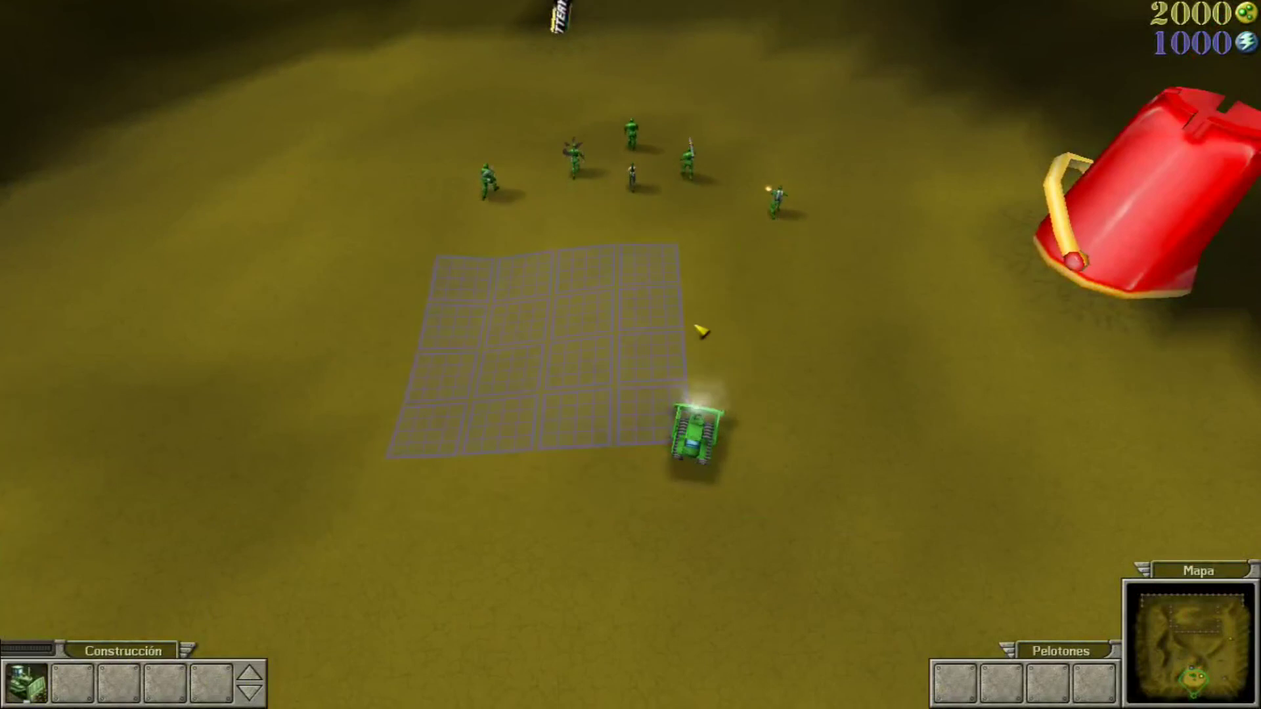
- Abort the mission and request to quit the game from the main menu
key("Escape")
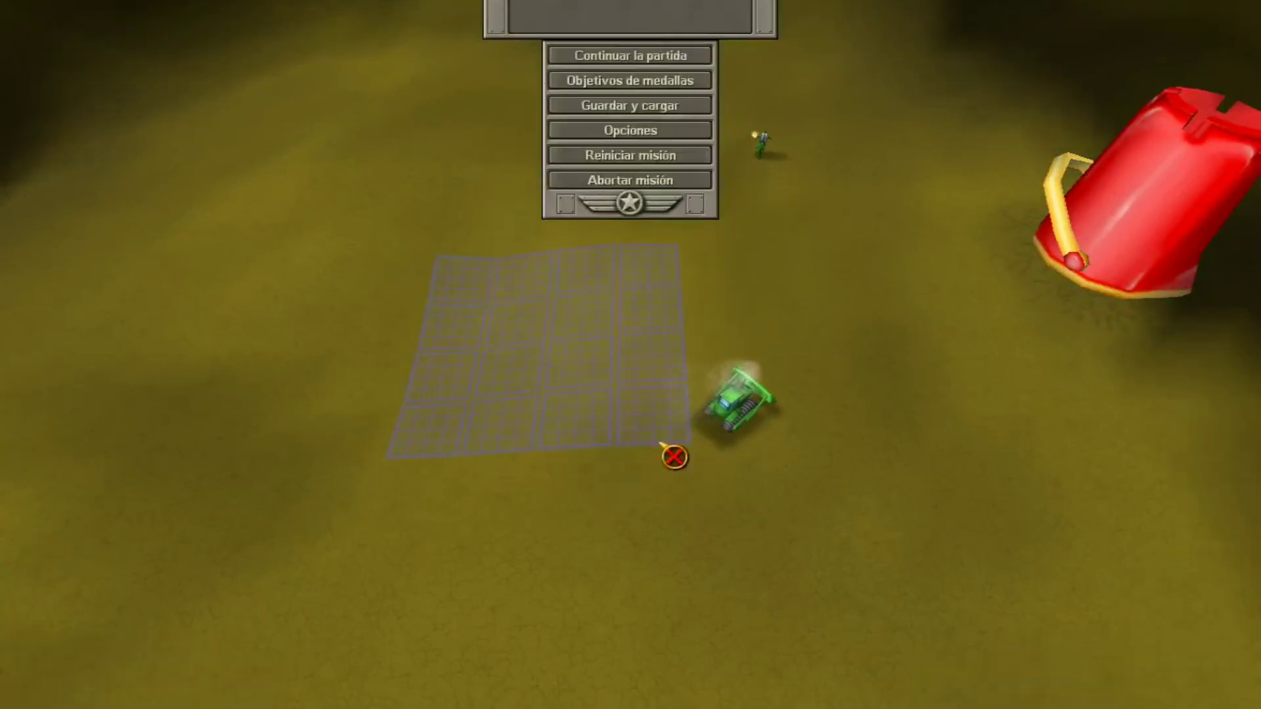
left_click(682, 455)
left_click(600, 381)
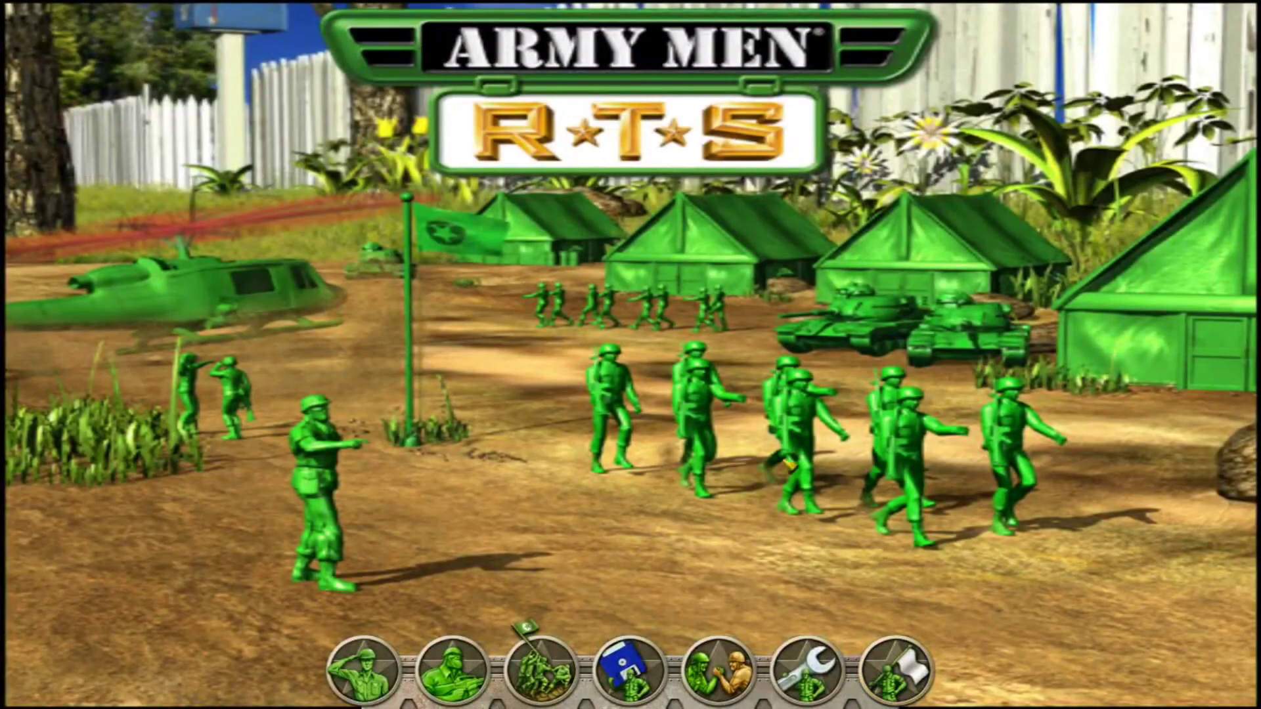
left_click(919, 670)
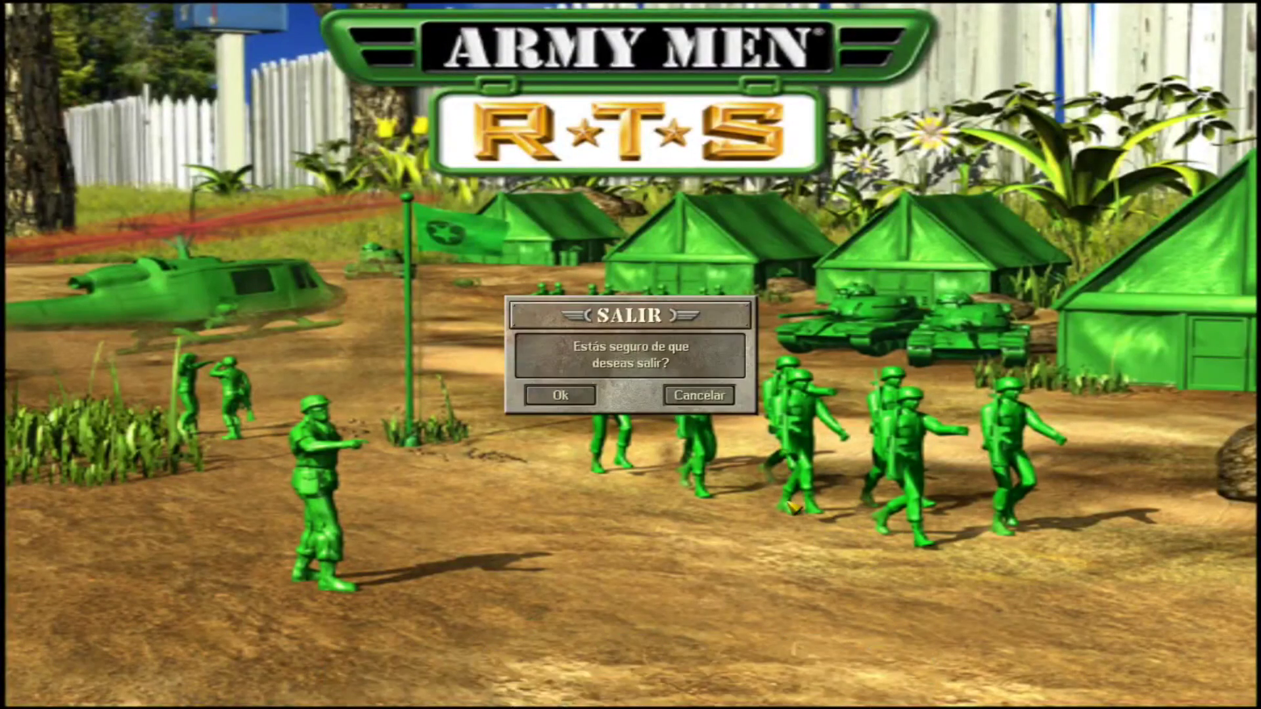